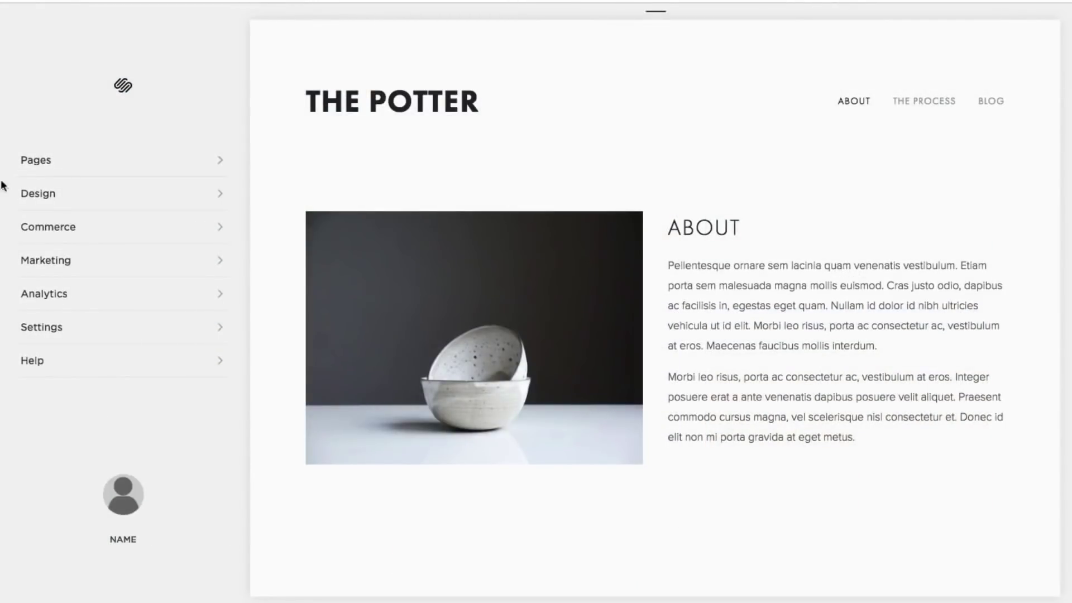
# Step: Add a new gallery page named 'The Potter's Gallery'
pyautogui.click(36, 160)
pyautogui.click(228, 89)
pyautogui.click(363, 321)
pyautogui.write("The Potter's Gallery")
pyautogui.press('Return')
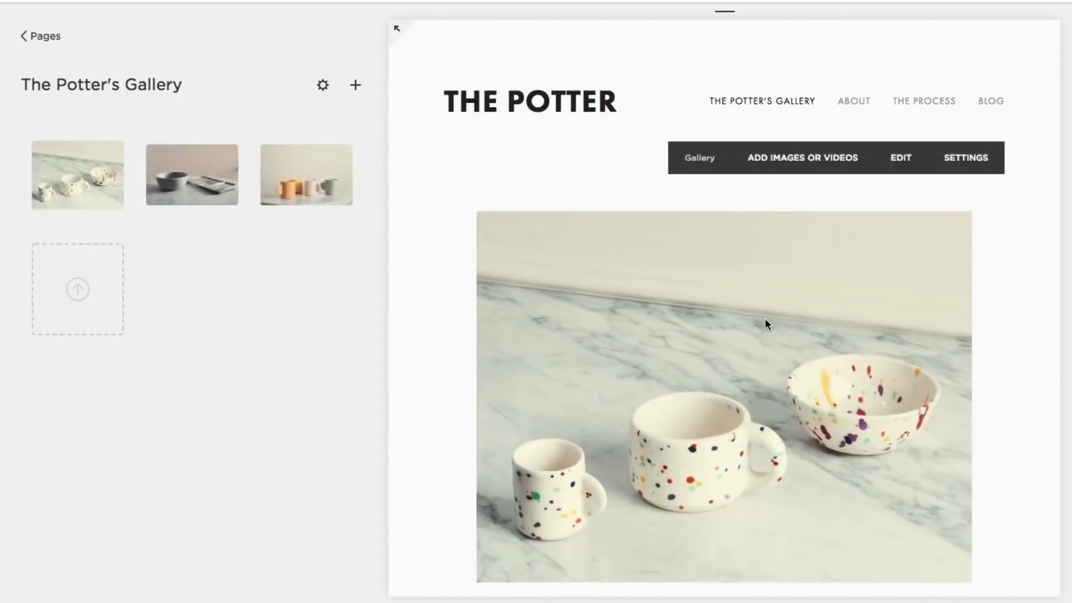
# Step: Upload a pottery photo from the computer into the gallery and preview the images
pyautogui.click(355, 84)
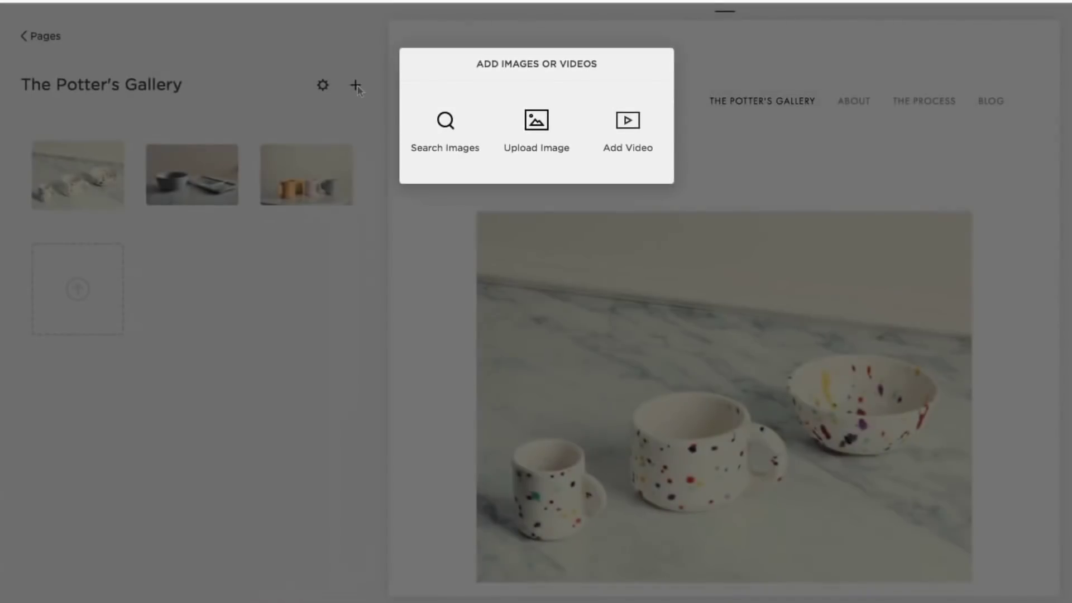
pyautogui.click(536, 129)
pyautogui.click(354, 224)
pyautogui.click(766, 318)
pyautogui.click(766, 523)
pyautogui.scroll(-1, 769, 502)
pyautogui.click(719, 574)
# Step: Browse free and premium stock images and search them for 'ceramics'
pyautogui.click(761, 575)
pyautogui.click(355, 85)
pyautogui.click(433, 125)
pyautogui.scroll(-3, 901, 254)
pyautogui.click(547, 105)
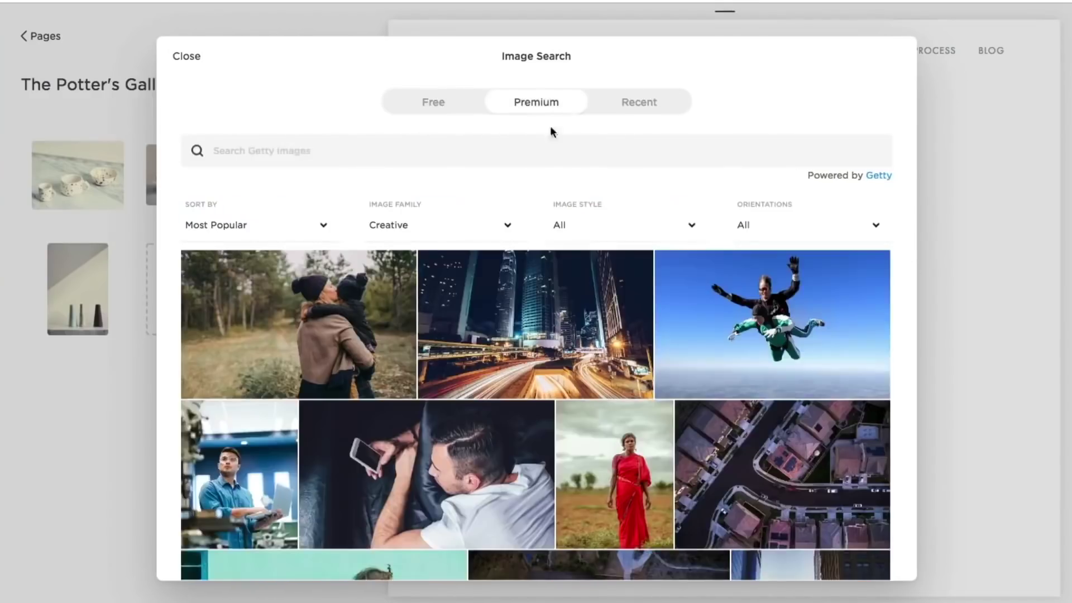
pyautogui.click(551, 150)
pyautogui.write('ceramics')
pyautogui.scroll(-2, 668, 207)
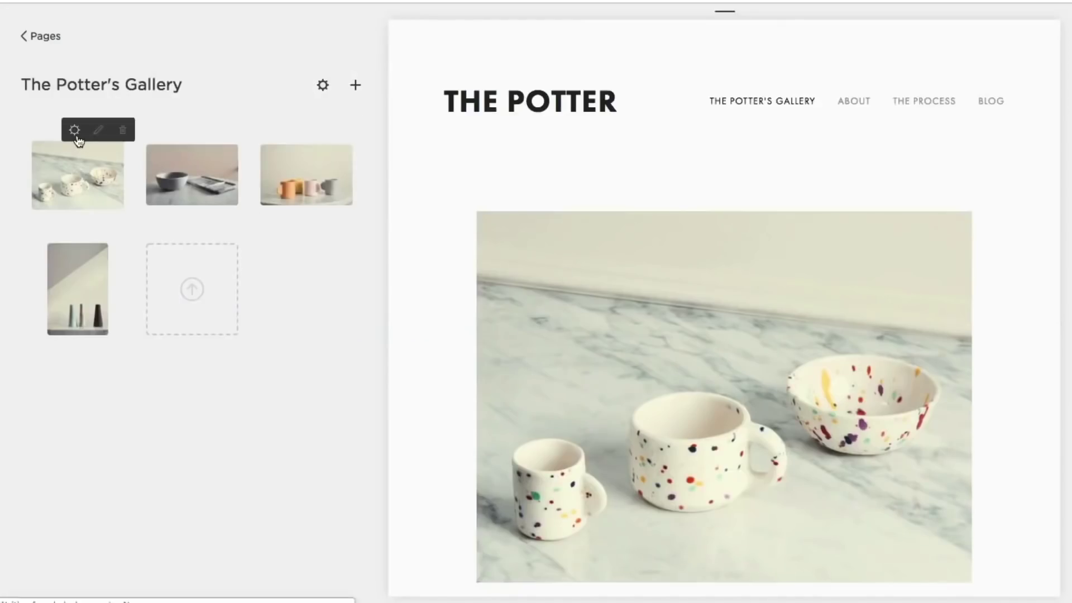
pyautogui.click(74, 131)
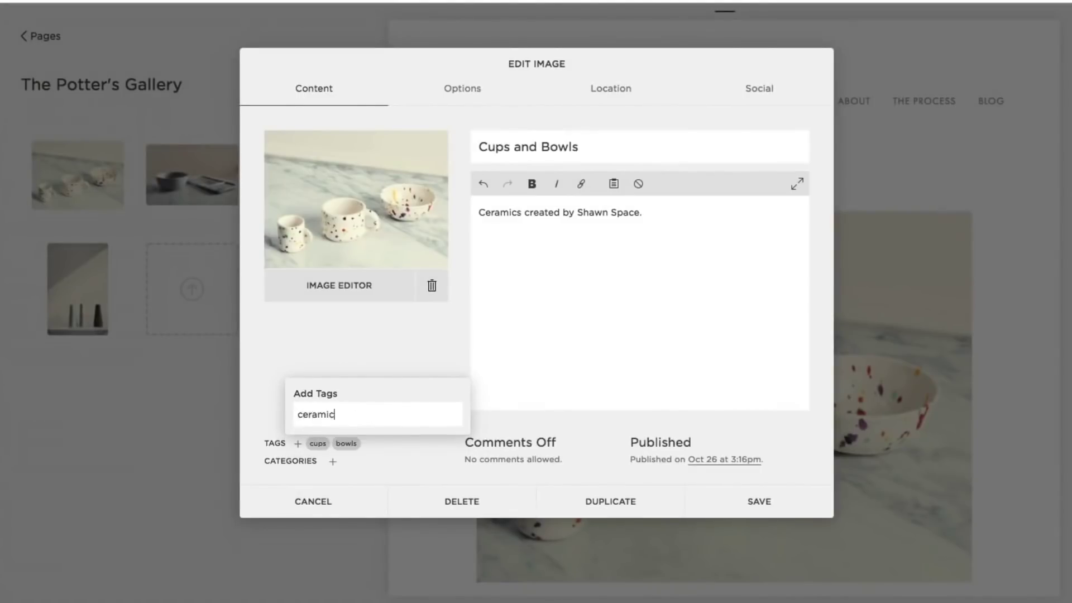
pyautogui.click(453, 100)
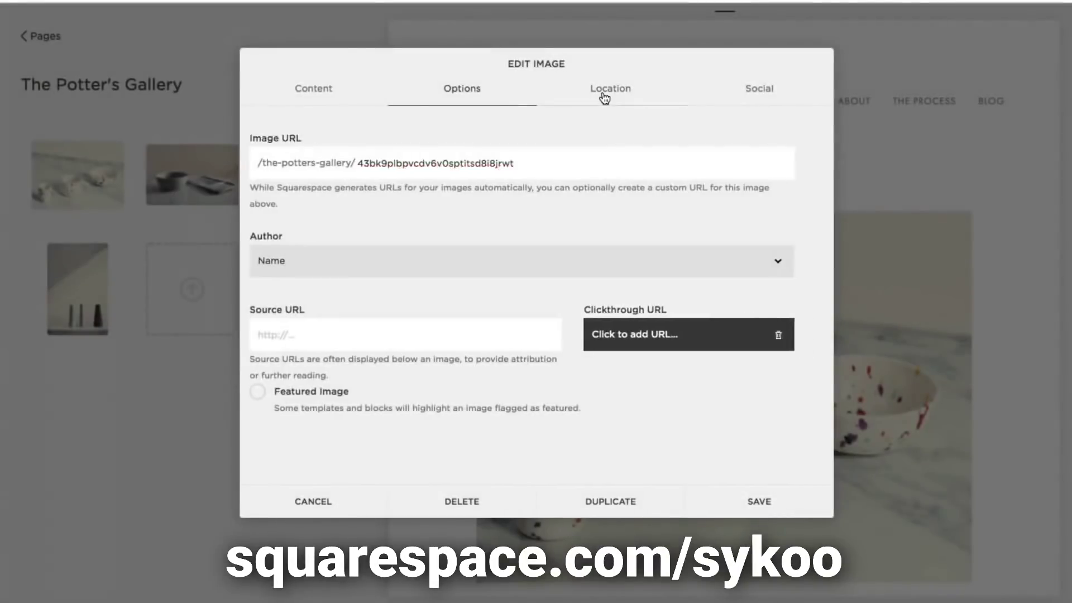
pyautogui.click(604, 98)
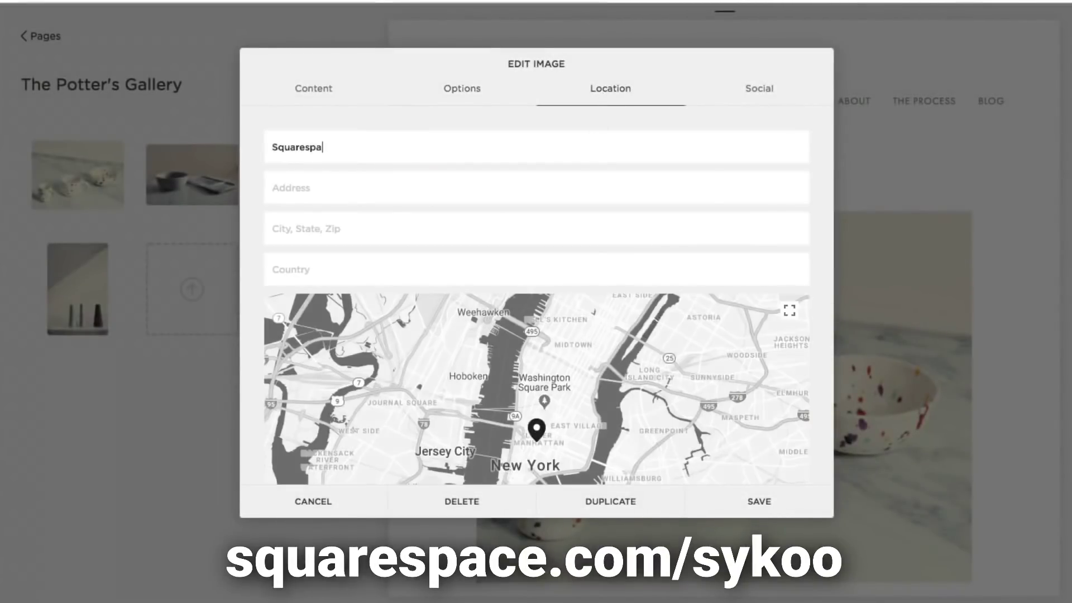
pyautogui.click(587, 177)
pyautogui.click(757, 92)
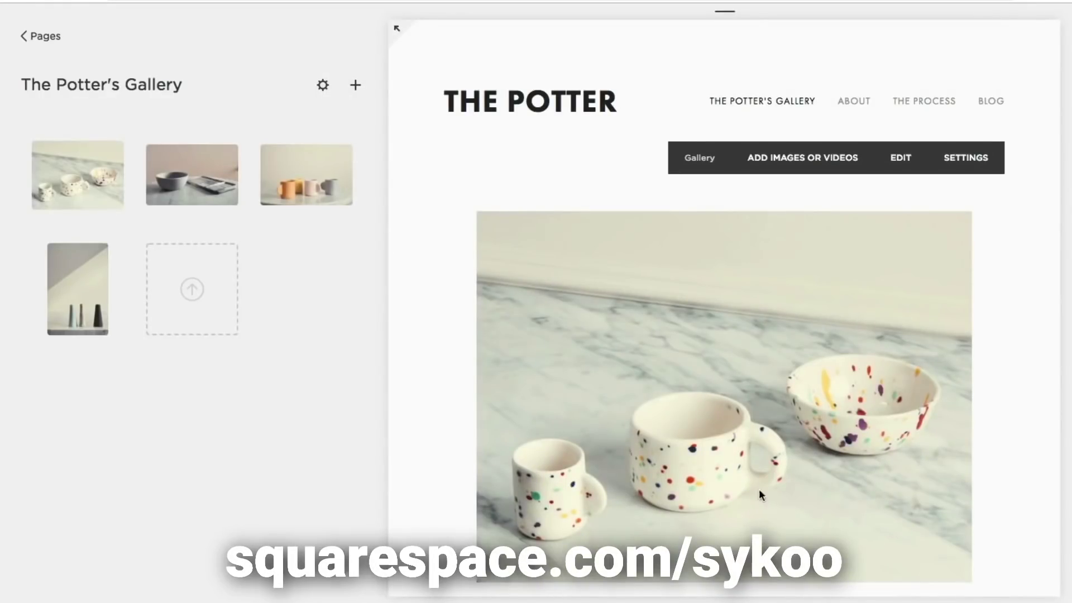
pyautogui.click(802, 157)
pyautogui.click(624, 120)
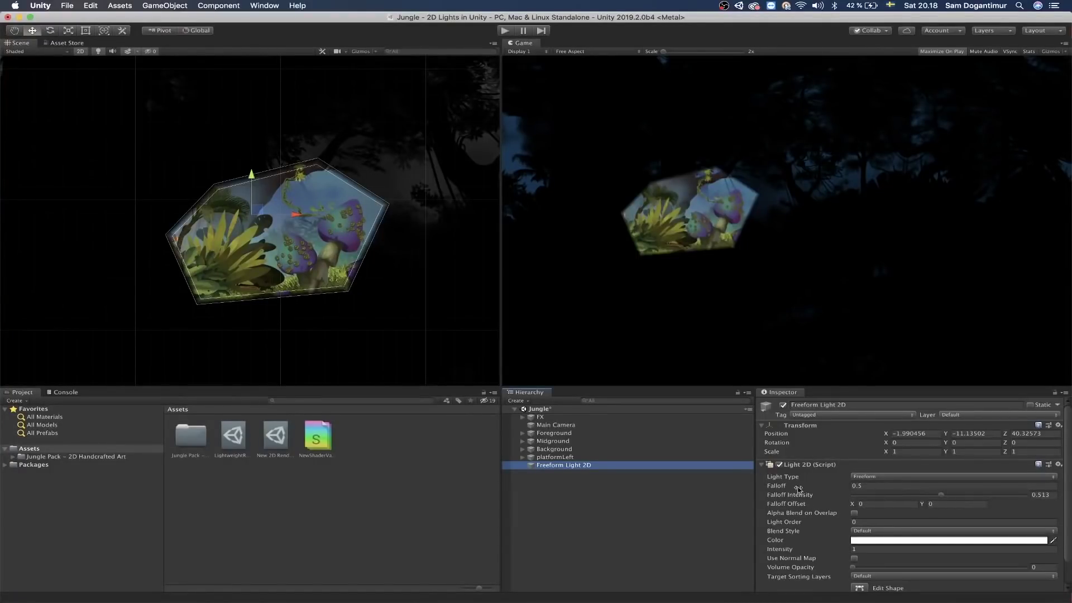
# Step: Drag the Light 2D falloff out to 24.59 and set falloff intensity to 0.319
pyautogui.moveTo(796, 485); pyautogui.dragTo(1031, 507)
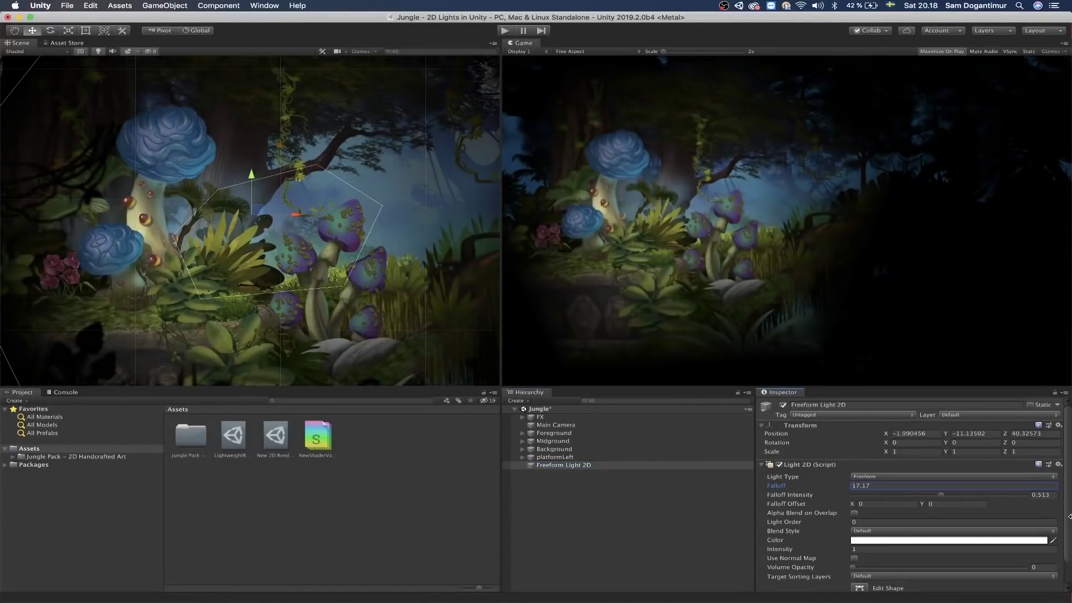
pyautogui.moveTo(791, 489); pyautogui.dragTo(1062, 506)
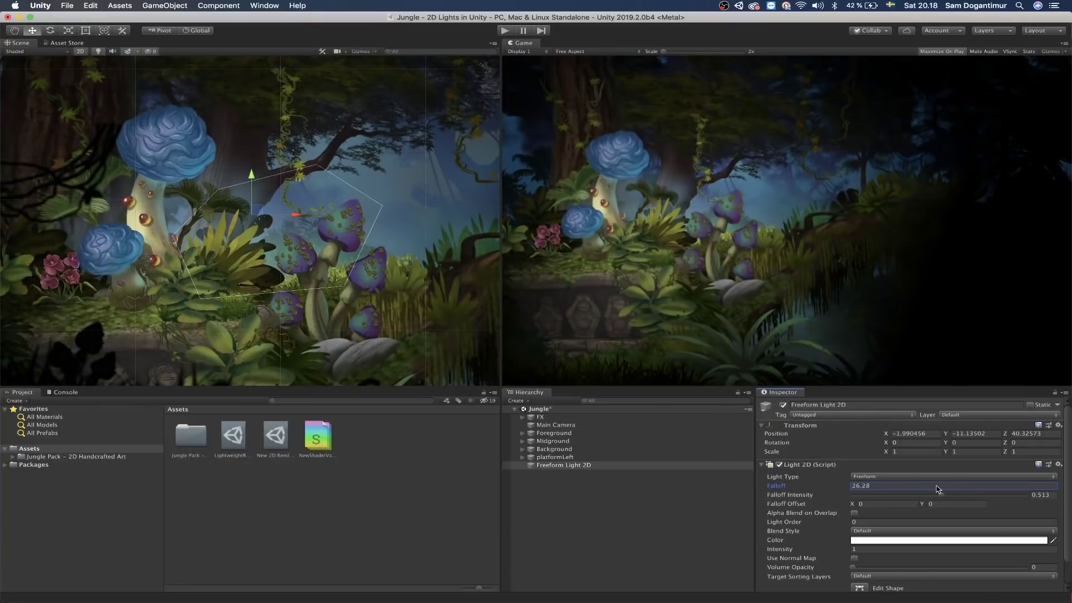
pyautogui.moveTo(937, 489); pyautogui.dragTo(905, 500)
pyautogui.click(906, 497)
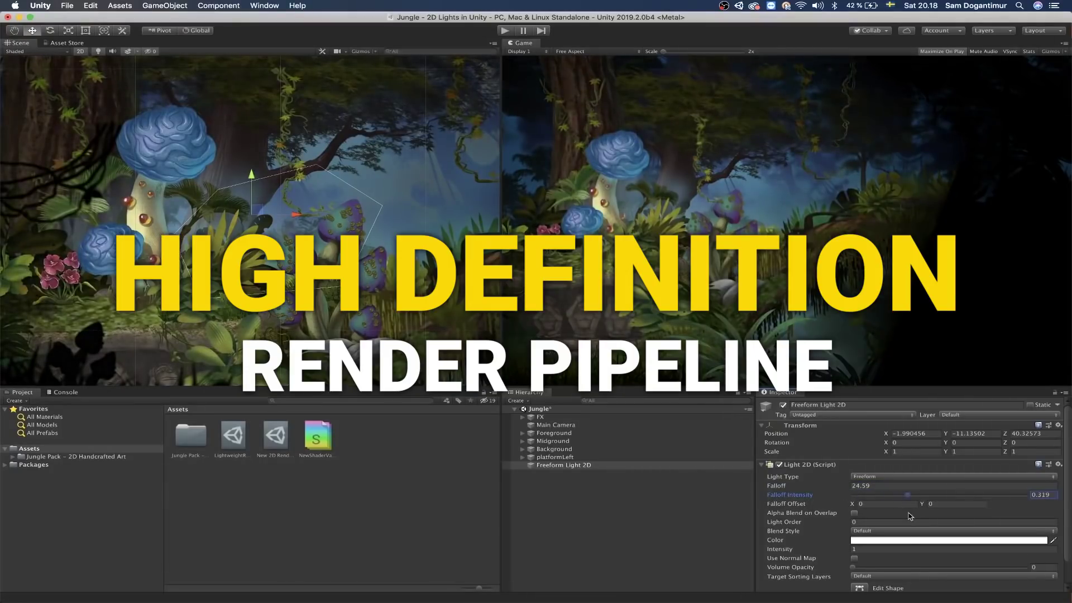
pyautogui.click(165, 6)
pyautogui.click(602, 196)
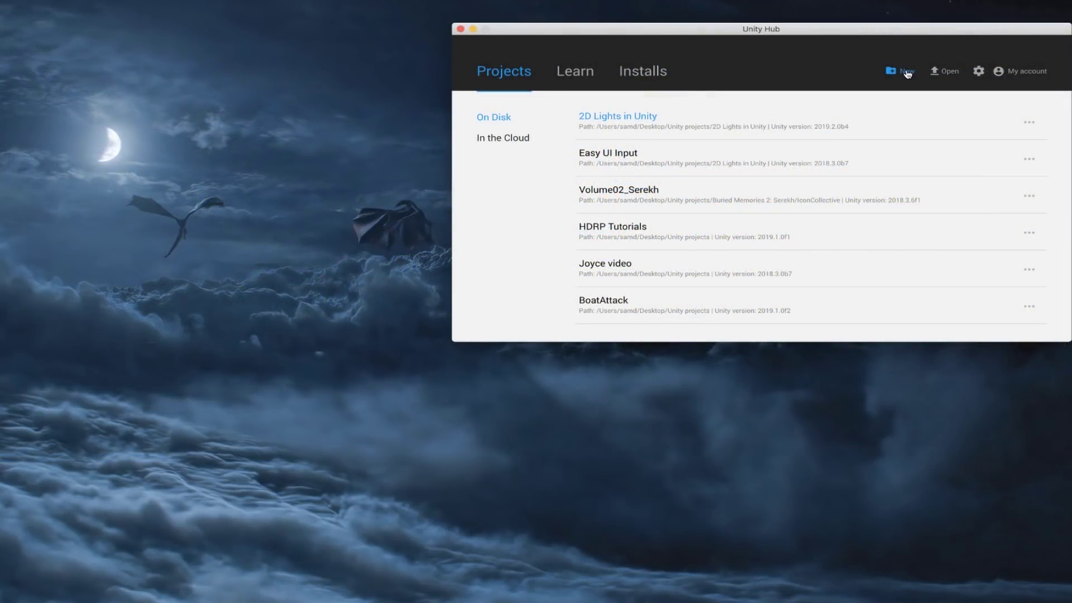
# Step: Start a new project from the Lightweight RP template and open the Package Manager
pyautogui.click(905, 72)
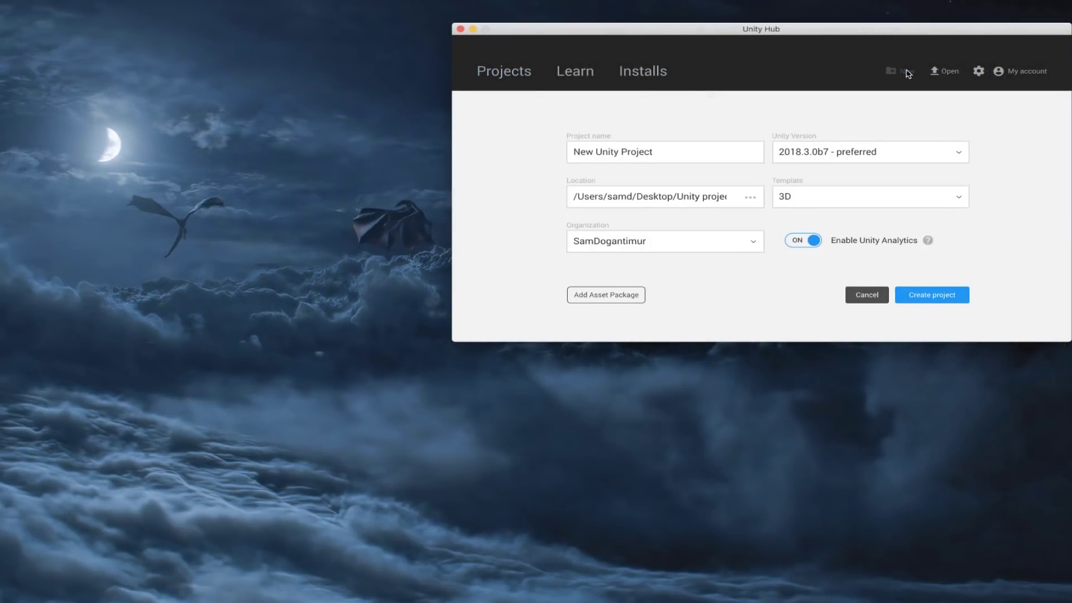
pyautogui.click(826, 195)
pyautogui.click(900, 256)
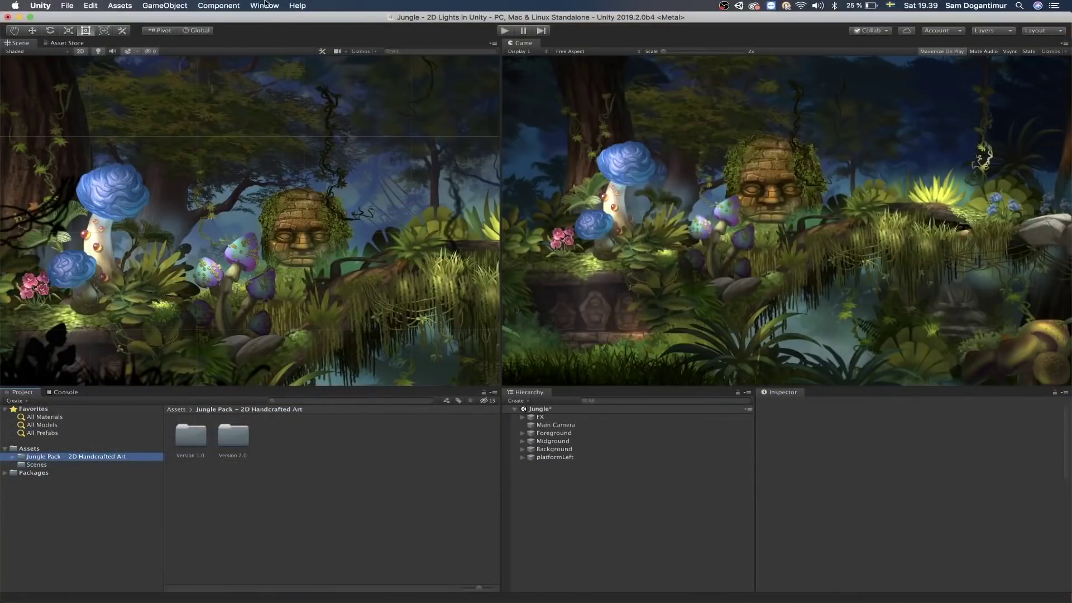
pyautogui.click(266, 4)
pyautogui.click(329, 79)
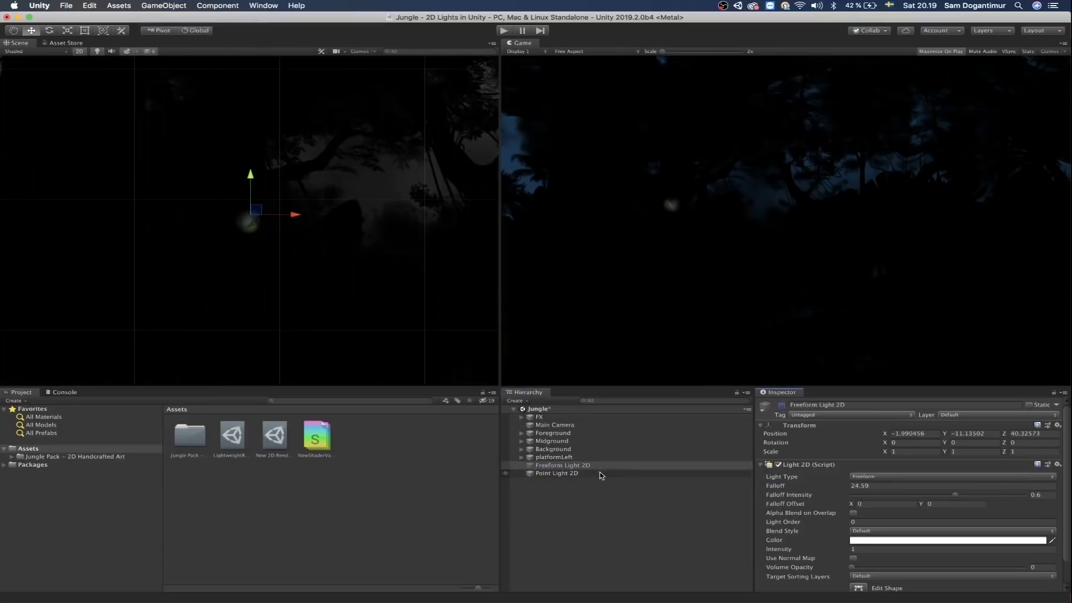
# Step: Enlarge the Point Light 2D's radius, narrow it into an upward cone, soften its outer angle, and raise it
pyautogui.click(600, 474)
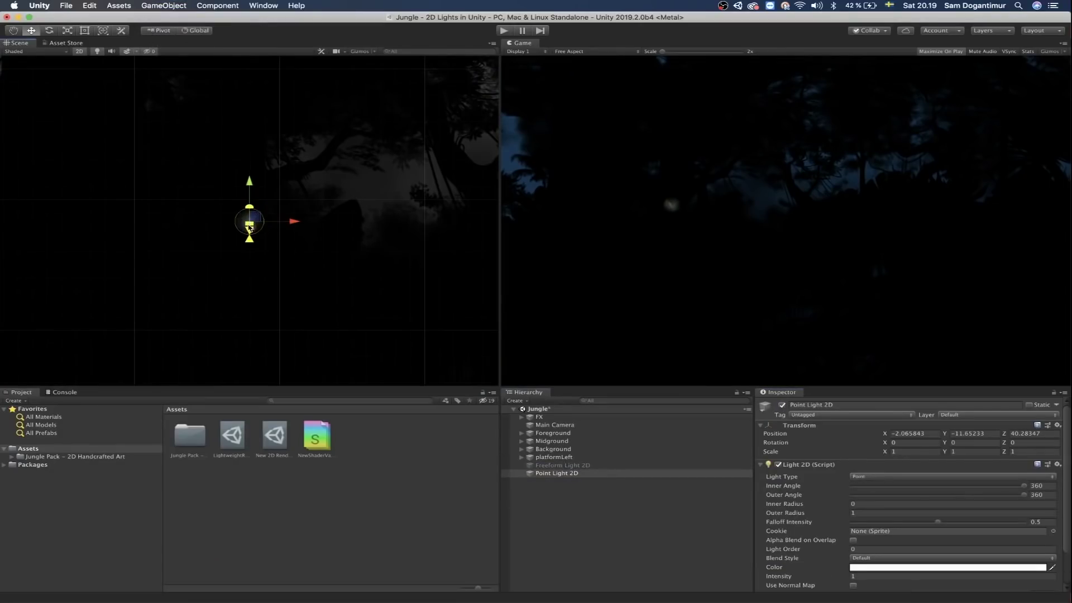
pyautogui.moveTo(251, 174); pyautogui.dragTo(265, 86)
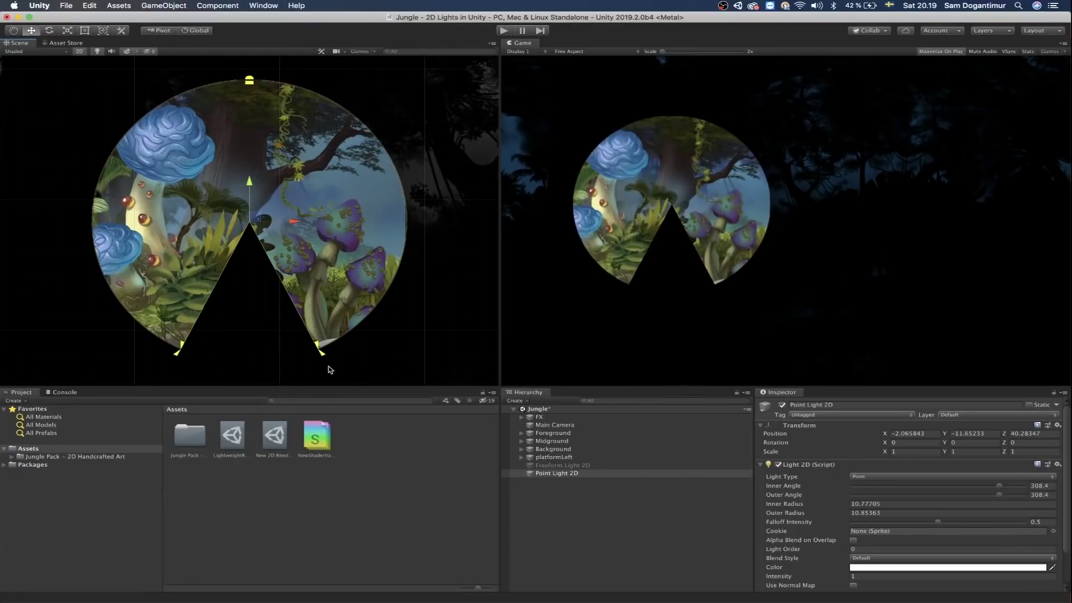
pyautogui.moveTo(322, 355); pyautogui.dragTo(519, 97)
pyautogui.moveTo(353, 108); pyautogui.dragTo(290, 121)
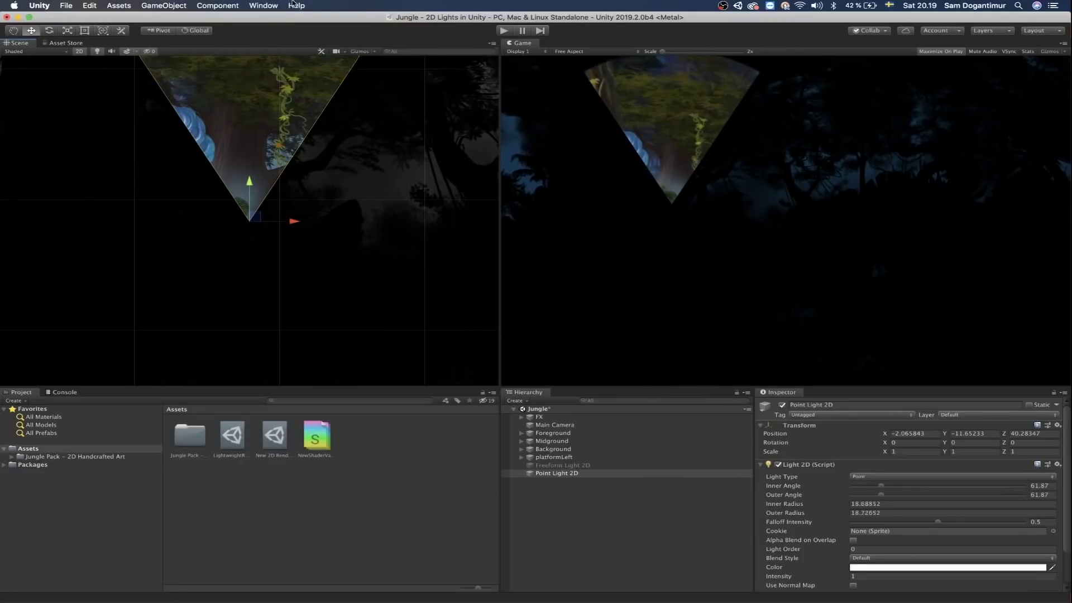
pyautogui.moveTo(881, 495); pyautogui.dragTo(859, 500)
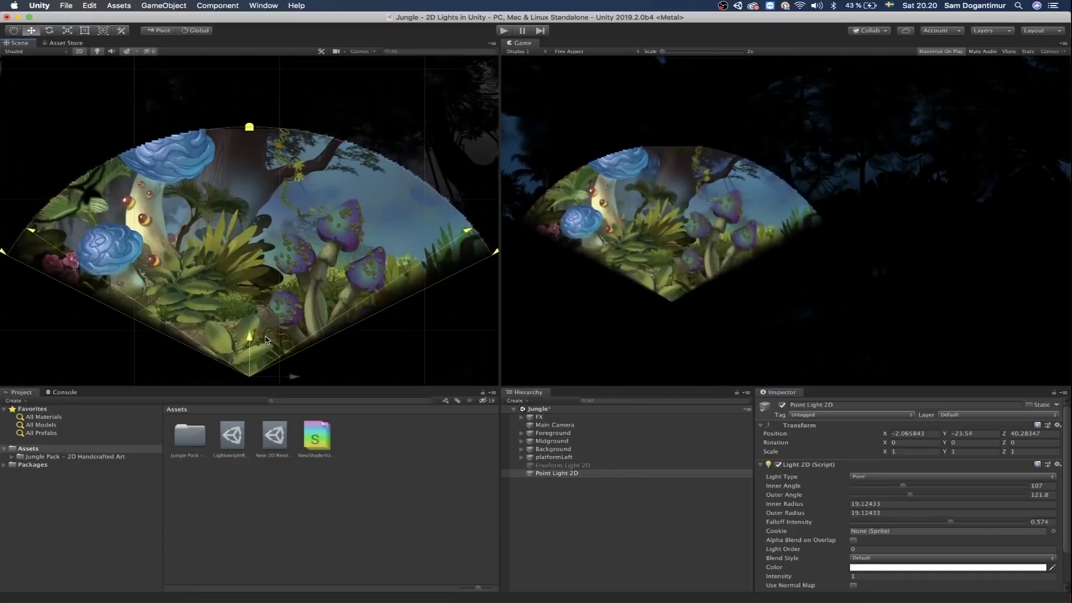
pyautogui.moveTo(261, 331); pyautogui.dragTo(260, 256)
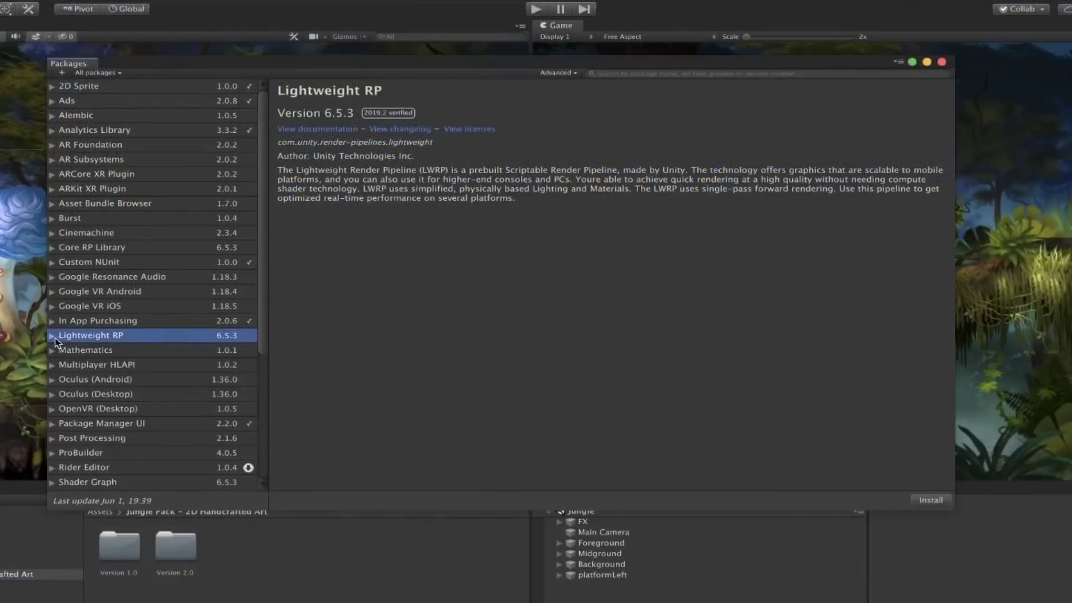
# Step: Switch Lightweight RP to version 6.7.1 and create a new 2D Renderer asset
pyautogui.click(52, 335)
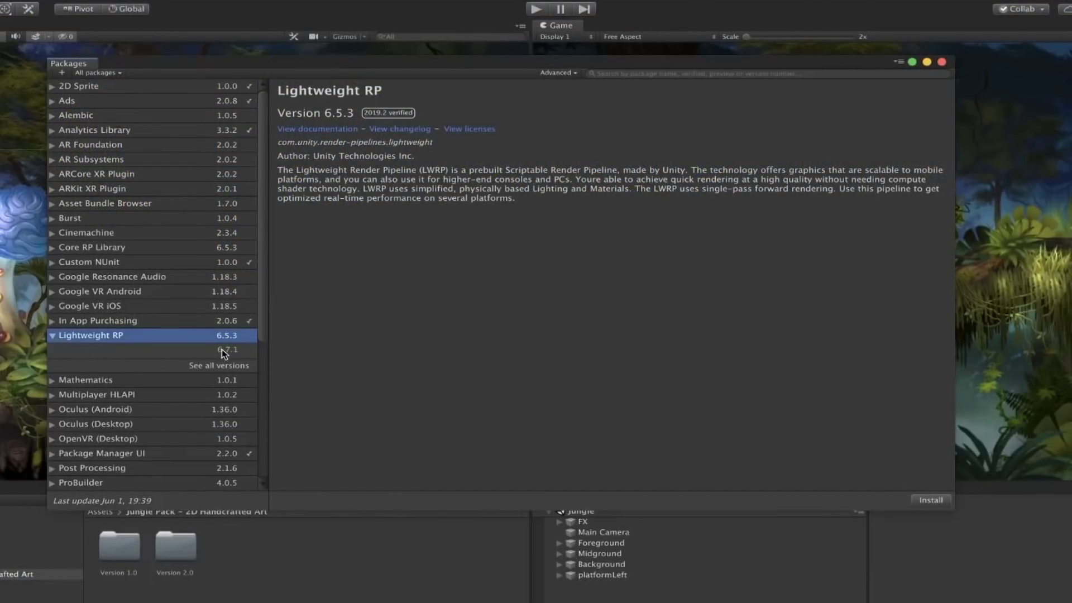
pyautogui.click(244, 354)
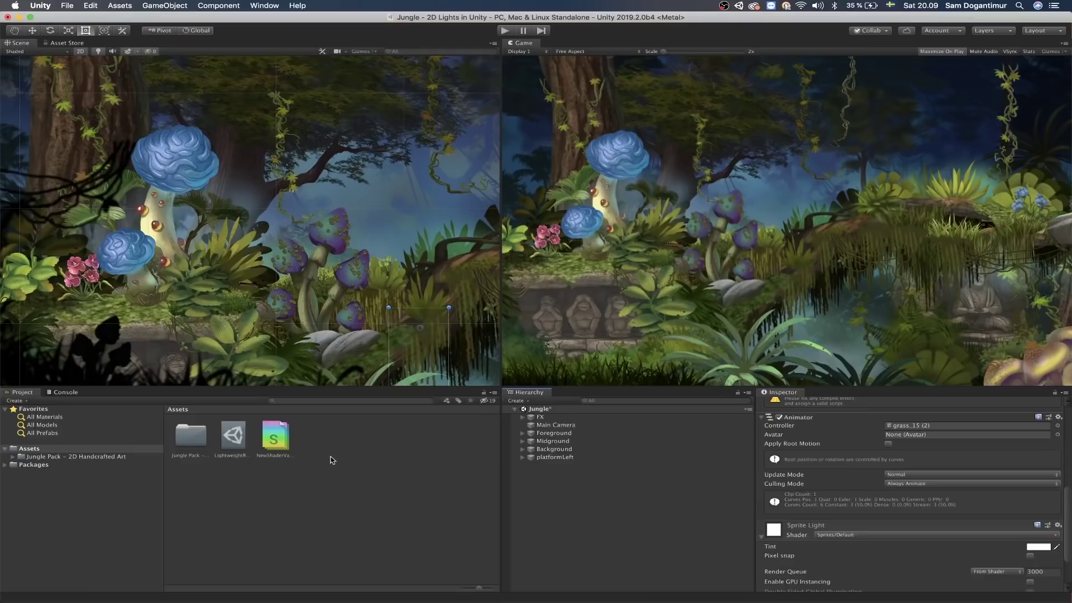
pyautogui.rightClick(331, 460)
pyautogui.moveTo(364, 374)
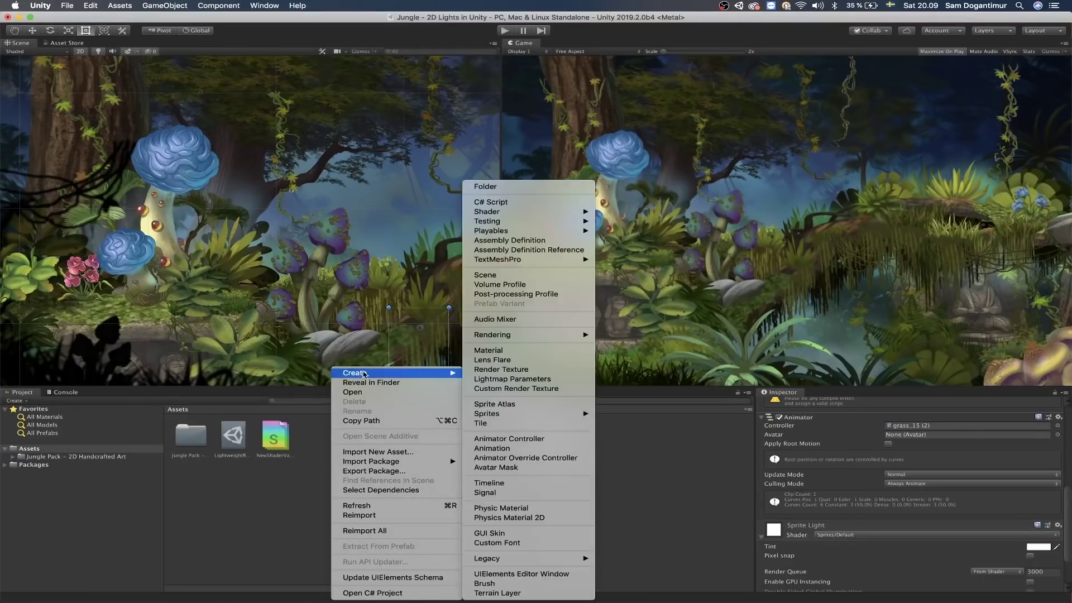
pyautogui.moveTo(547, 337)
pyautogui.moveTo(621, 338)
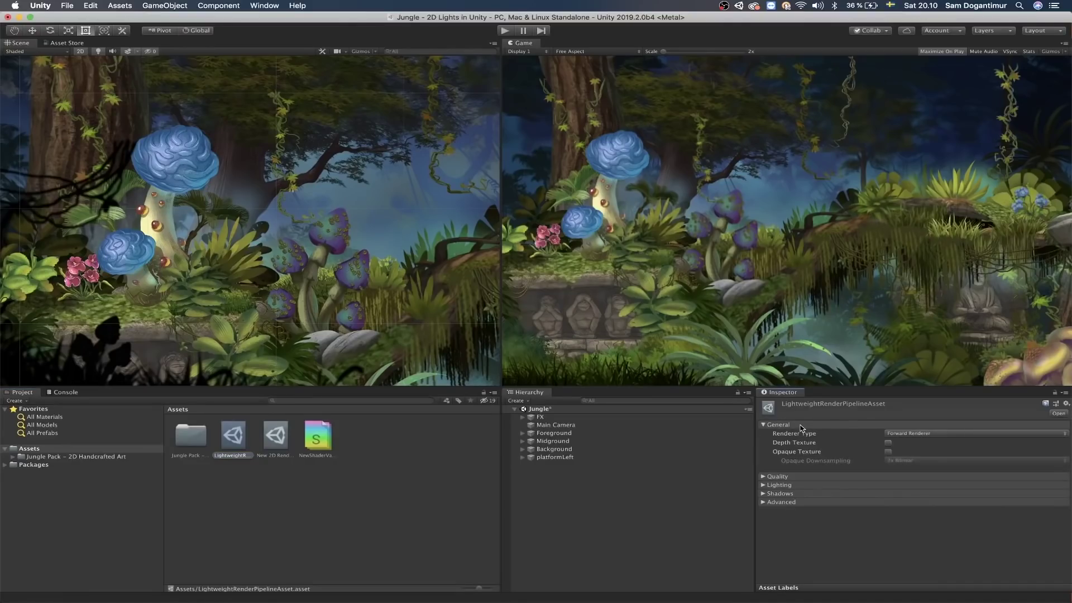
# Step: Set the pipeline asset's Renderer Type to Custom with New 2D Renderer Data assigned
pyautogui.click(898, 434)
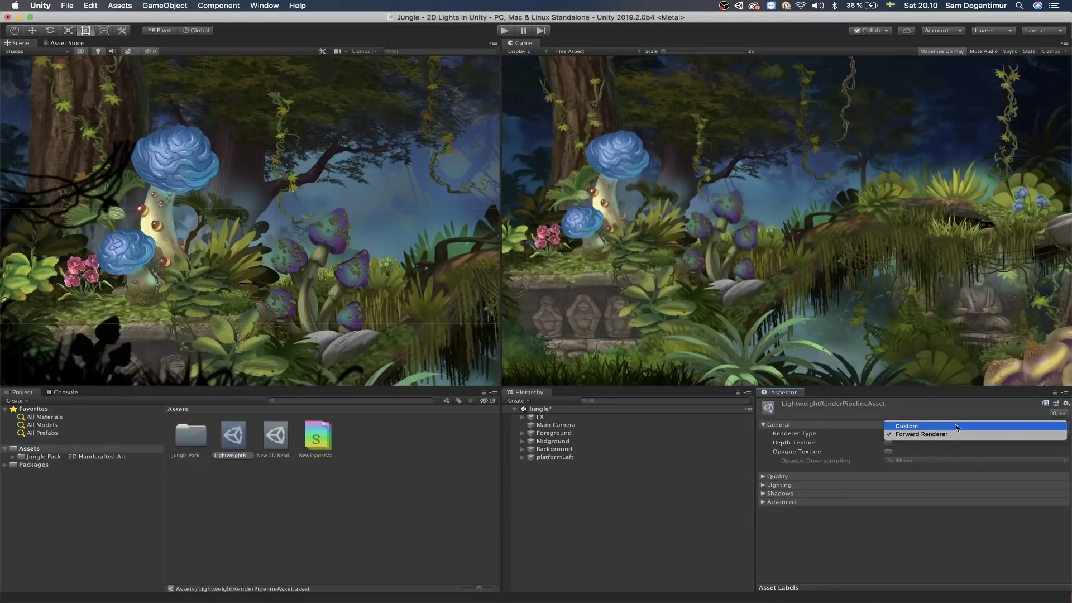
pyautogui.click(957, 427)
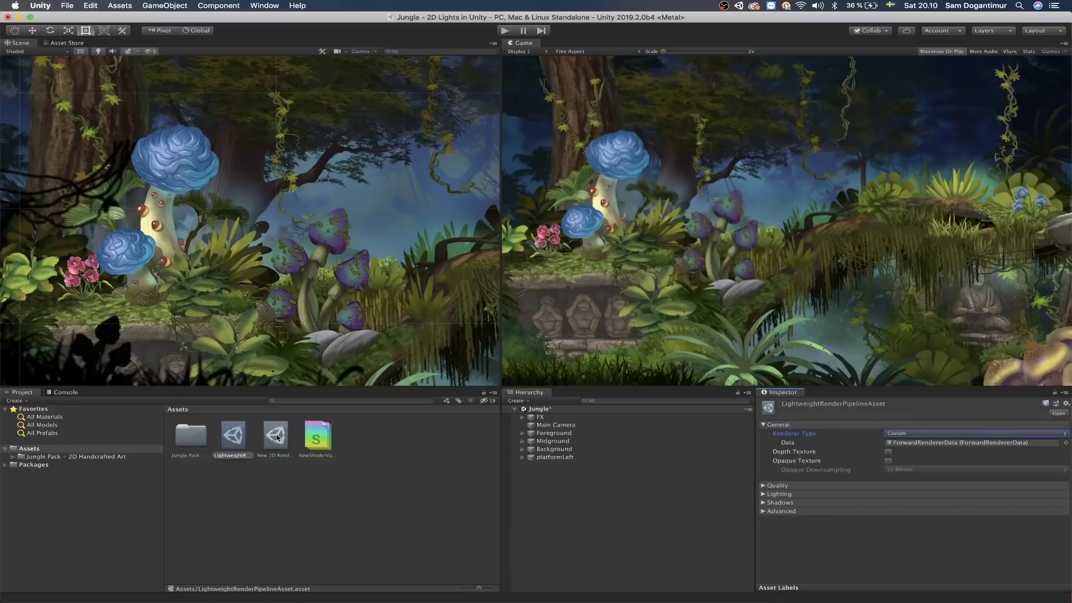
pyautogui.moveTo(275, 438); pyautogui.dragTo(950, 442)
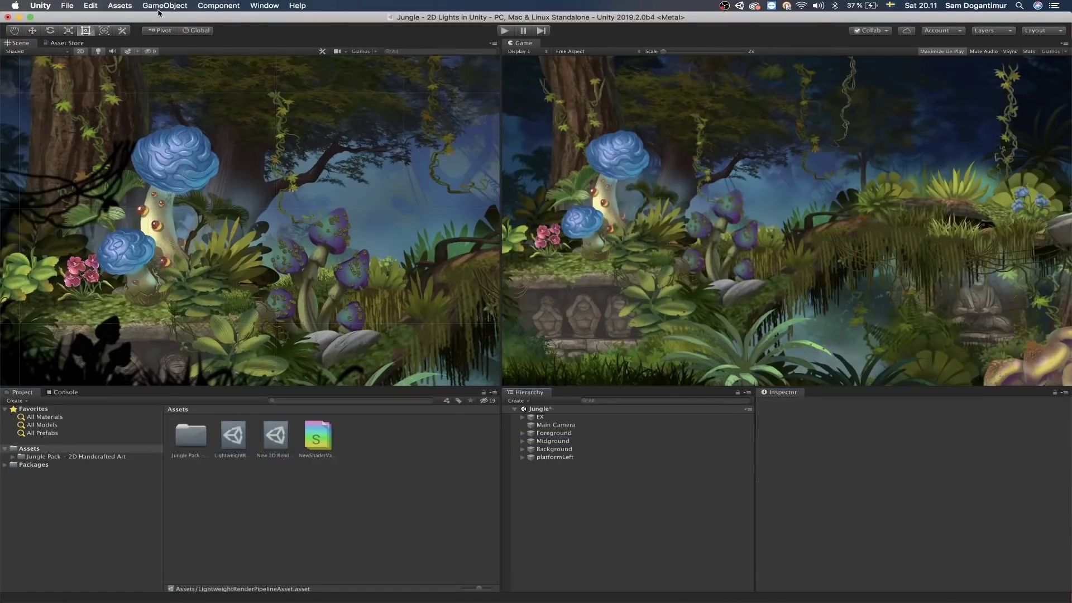
# Step: Bring up the Package Manager and scroll through the All packages list
pyautogui.click(160, 7)
pyautogui.moveTo(203, 68)
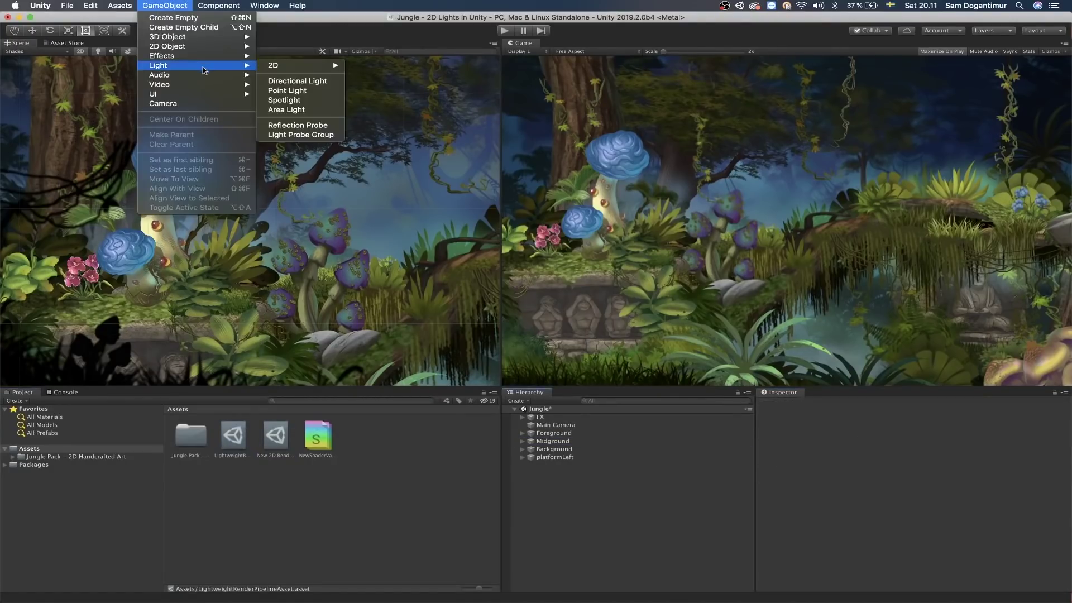
pyautogui.moveTo(283, 70)
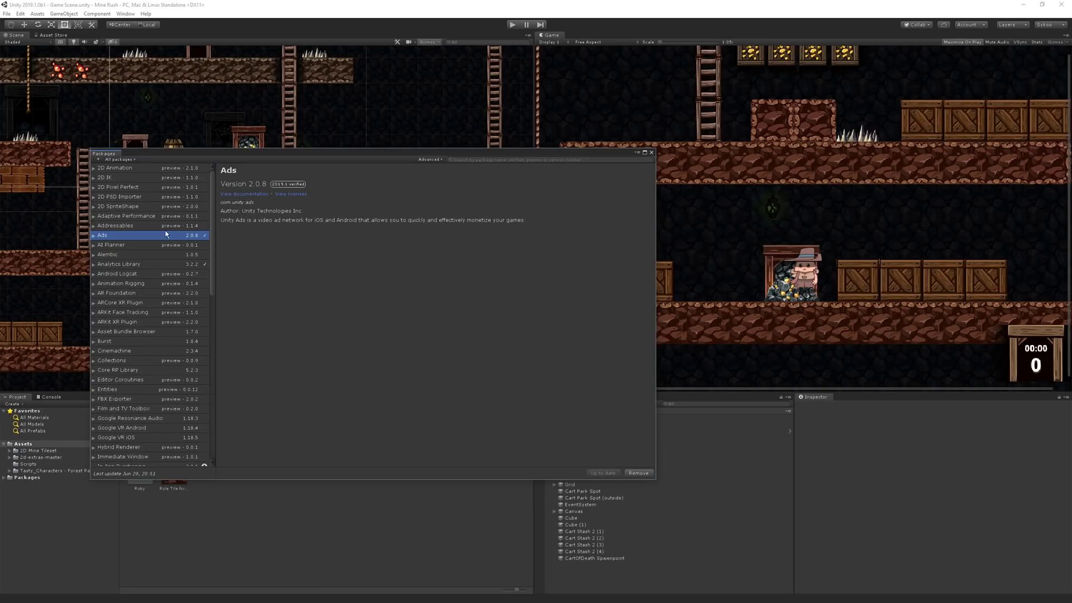
pyautogui.moveTo(212, 240); pyautogui.dragTo(211, 444)
# Step: Install the Vector Graphics package and drop the tiger SVG sprite into the Scene view
pyautogui.click(161, 414)
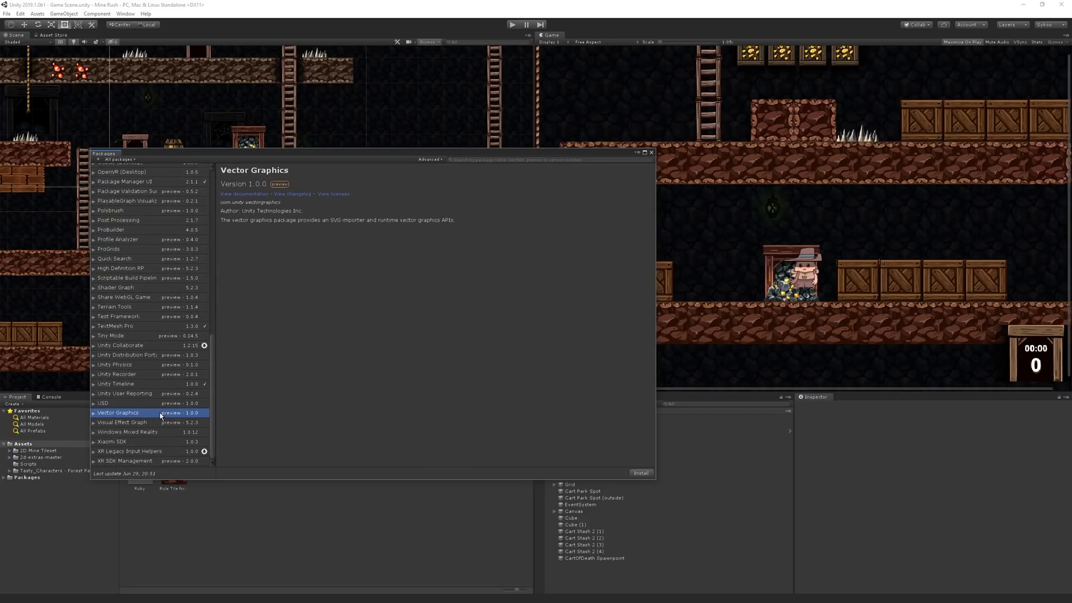
pyautogui.click(653, 473)
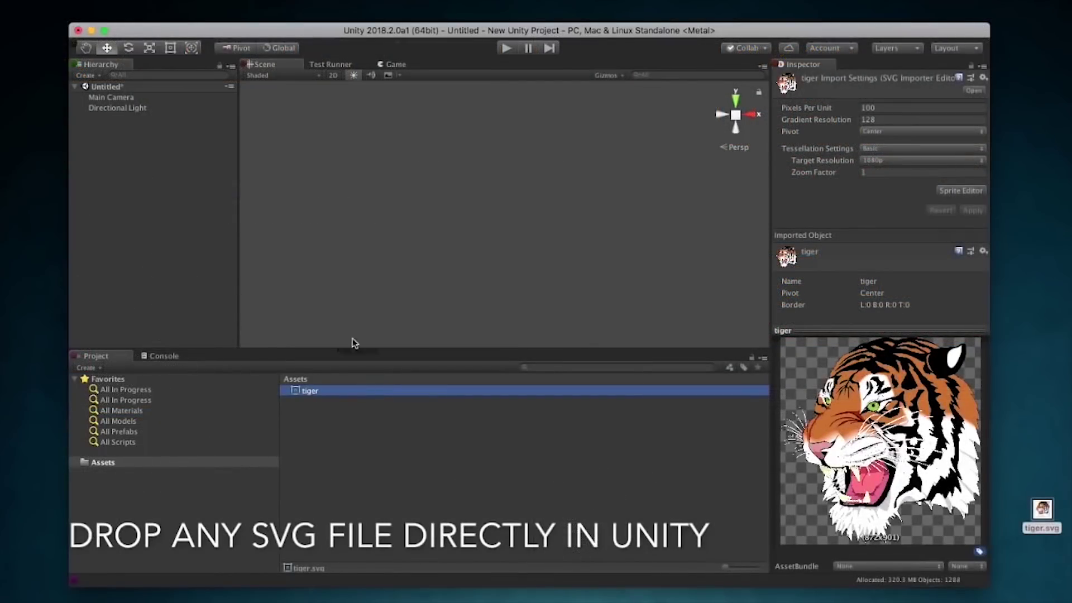
pyautogui.moveTo(354, 340); pyautogui.dragTo(478, 235)
pyautogui.click(648, 252)
pyautogui.scroll(10, 588, 258)
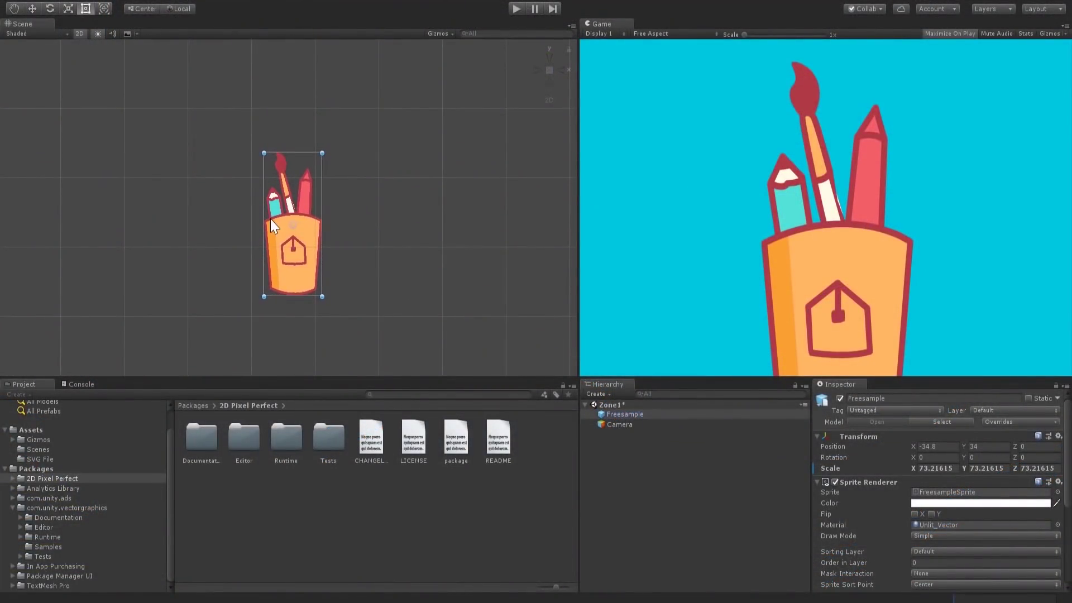
# Step: Scale the Freesample sprite up several times, move it down, and paint a row of grass tiles
pyautogui.press('r')
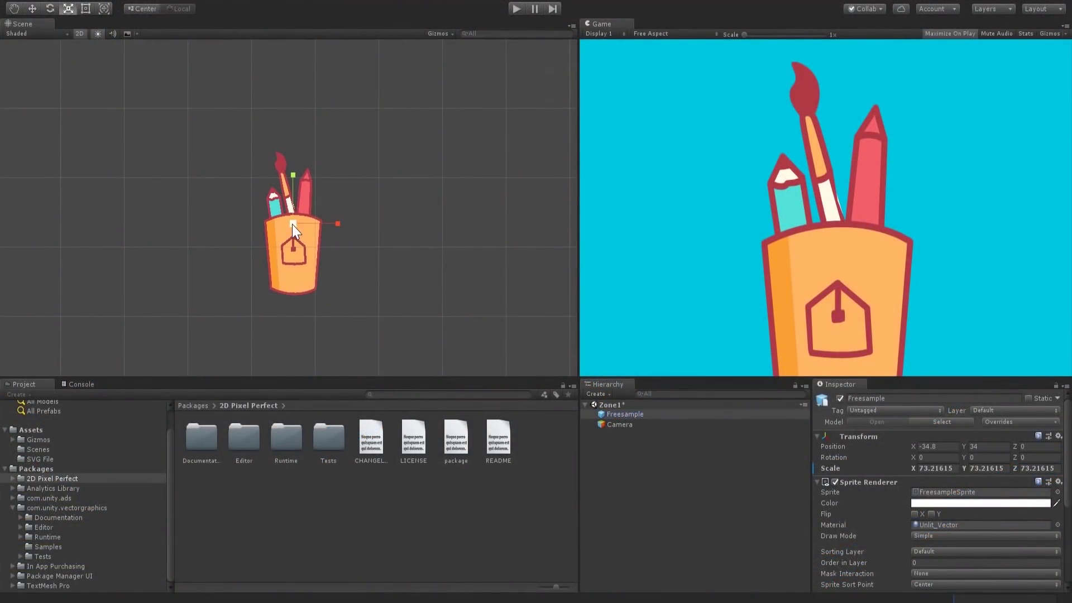
pyautogui.moveTo(293, 224); pyautogui.dragTo(199, 340)
pyautogui.press('w')
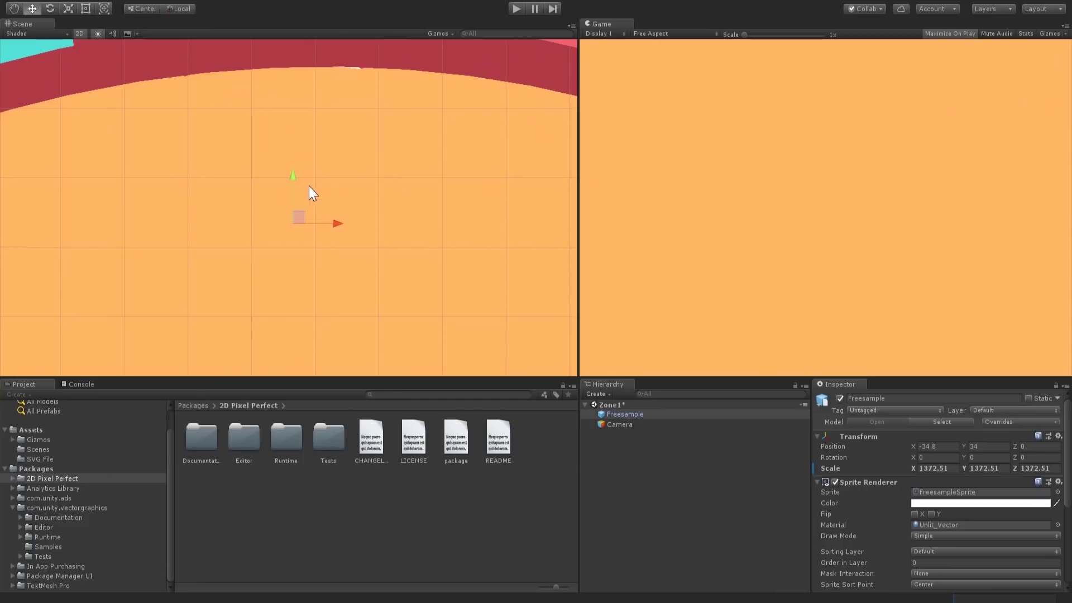
pyautogui.moveTo(297, 186); pyautogui.dragTo(286, 350)
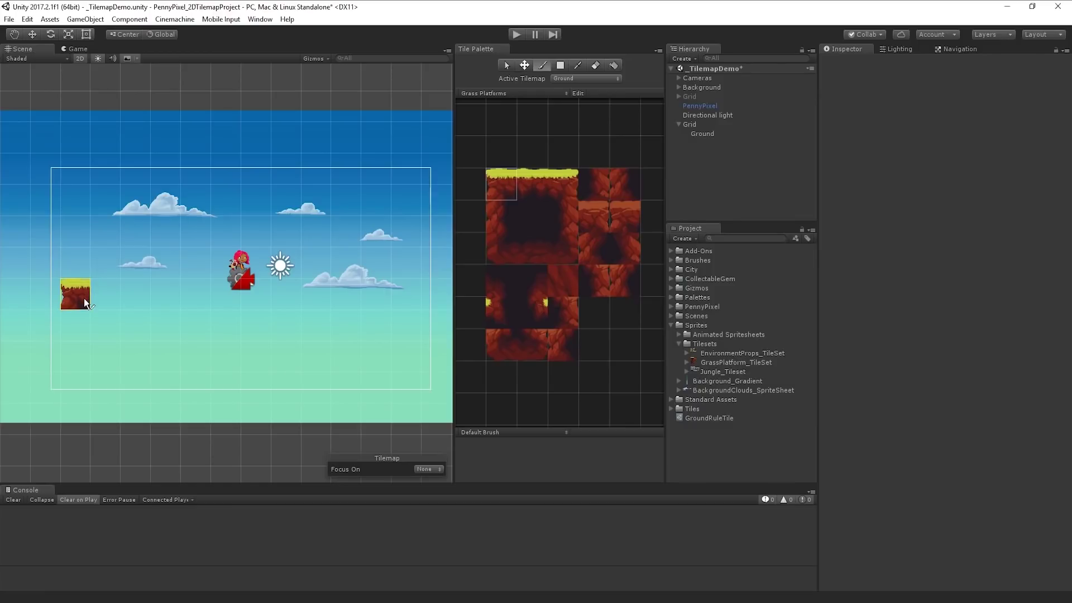
pyautogui.moveTo(84, 298)
pyautogui.mouseDown()
pyautogui.moveTo(365, 302)
pyautogui.moveTo(367, 355)
pyautogui.moveTo(76, 358)
pyautogui.moveTo(79, 331)
pyautogui.moveTo(142, 320)
pyautogui.moveTo(343, 326)
pyautogui.mouseUp()
# Step: Repaint the top row as continuous grass with a right-end cap and dark right edge
pyautogui.click(534, 180)
pyautogui.moveTo(106, 297)
pyautogui.mouseDown()
pyautogui.moveTo(291, 287)
pyautogui.moveTo(375, 296)
pyautogui.mouseUp()
pyautogui.click(563, 185)
pyautogui.click(375, 294)
pyautogui.click(563, 216)
pyautogui.click(375, 325)
# Step: Paint the dark left edge, dark fill, and bottom-row tiles including the left corner
pyautogui.click(500, 217)
pyautogui.click(76, 325)
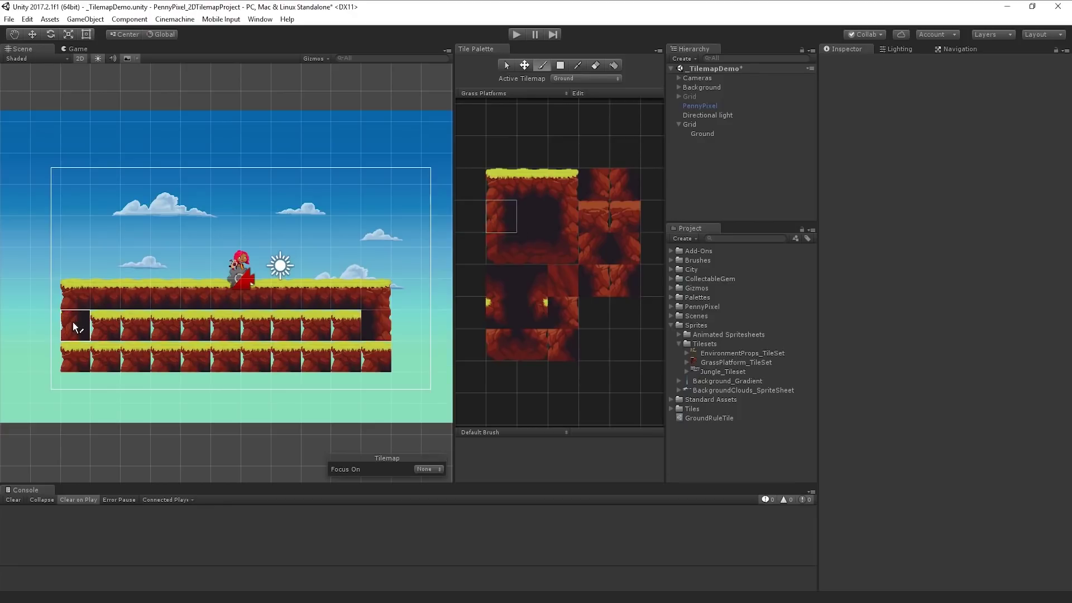
pyautogui.click(537, 215)
pyautogui.moveTo(102, 332)
pyautogui.mouseDown()
pyautogui.moveTo(347, 325)
pyautogui.moveTo(95, 357)
pyautogui.mouseUp()
pyautogui.click(532, 249)
pyautogui.click(329, 357)
pyautogui.click(501, 249)
pyautogui.click(75, 357)
# Step: Stamp a 3x3 platform block, then erase unwanted tiles at the upper-right and left edge
pyautogui.moveTo(500, 184); pyautogui.dragTo(569, 242)
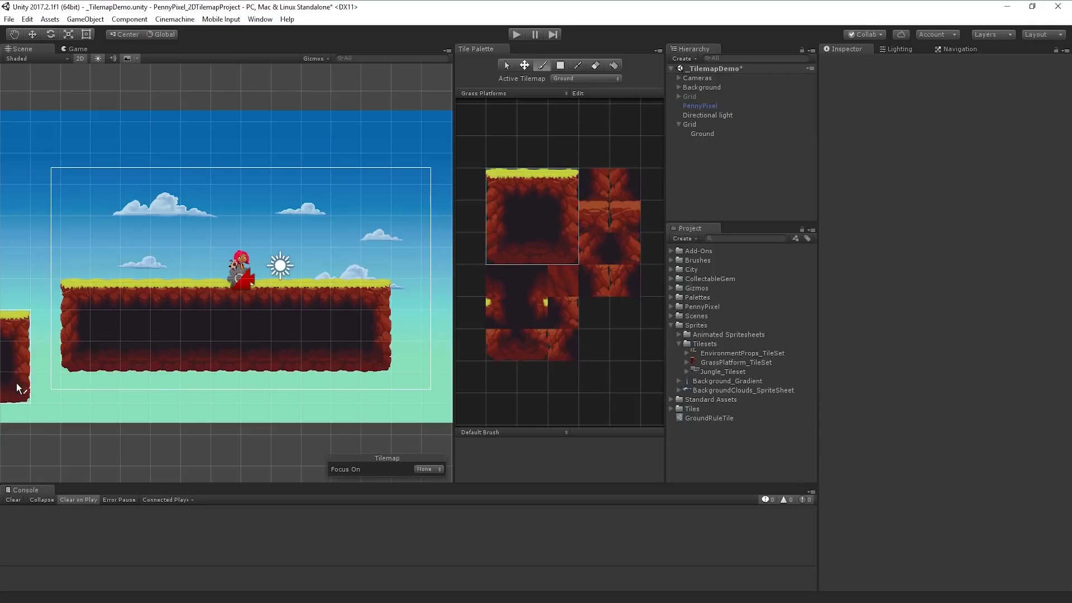
pyautogui.click(19, 389)
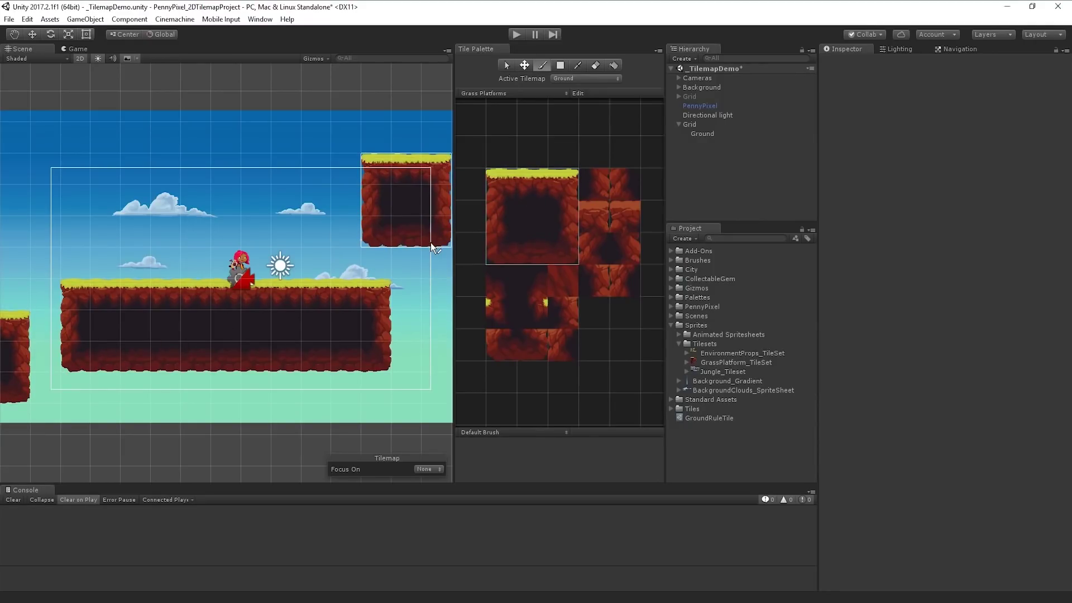
pyautogui.press('d')
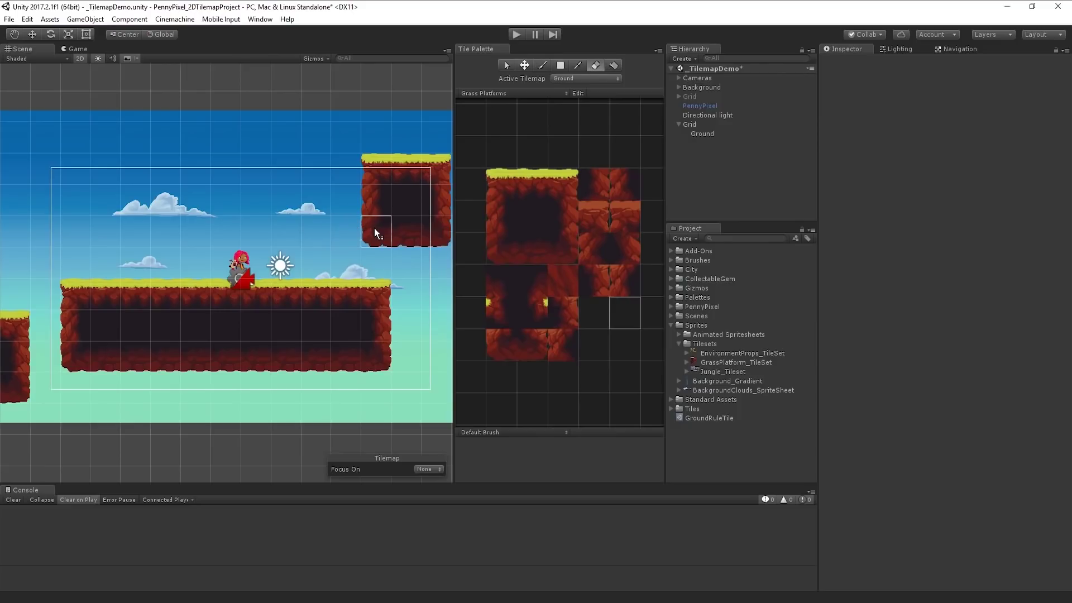
pyautogui.moveTo(375, 228)
pyautogui.mouseDown()
pyautogui.moveTo(410, 173)
pyautogui.moveTo(427, 173)
pyautogui.moveTo(436, 181)
pyautogui.moveTo(423, 236)
pyautogui.mouseUp()
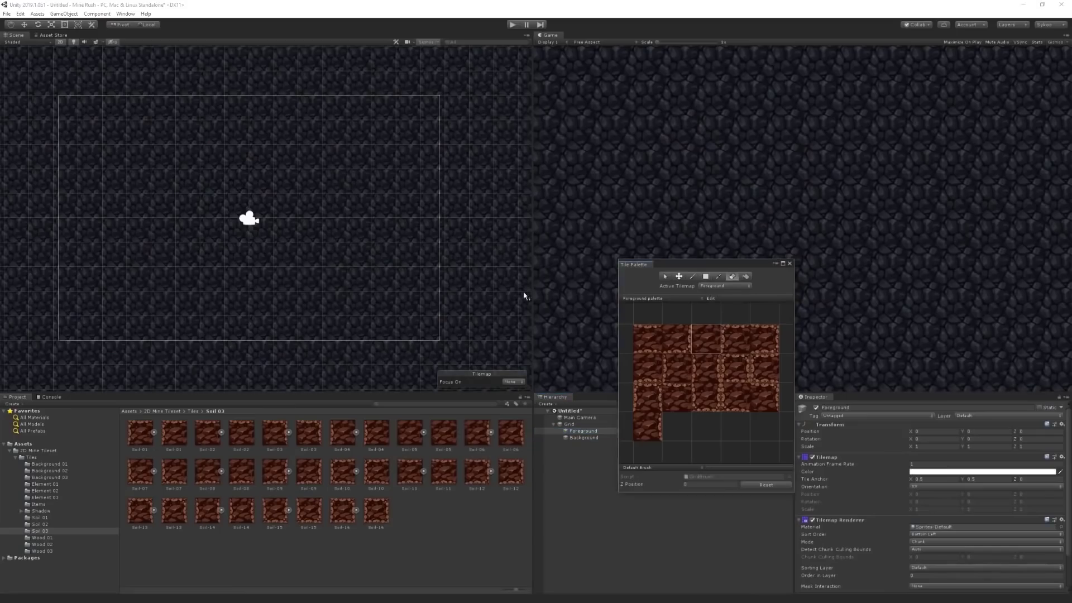
pyautogui.scroll(-3, 265, 218)
pyautogui.moveTo(112, 117)
pyautogui.mouseDown()
pyautogui.moveTo(84, 312)
pyautogui.moveTo(125, 178)
pyautogui.moveTo(137, 328)
pyautogui.moveTo(190, 98)
pyautogui.moveTo(203, 304)
pyautogui.moveTo(195, 373)
pyautogui.moveTo(453, 315)
pyautogui.mouseUp()
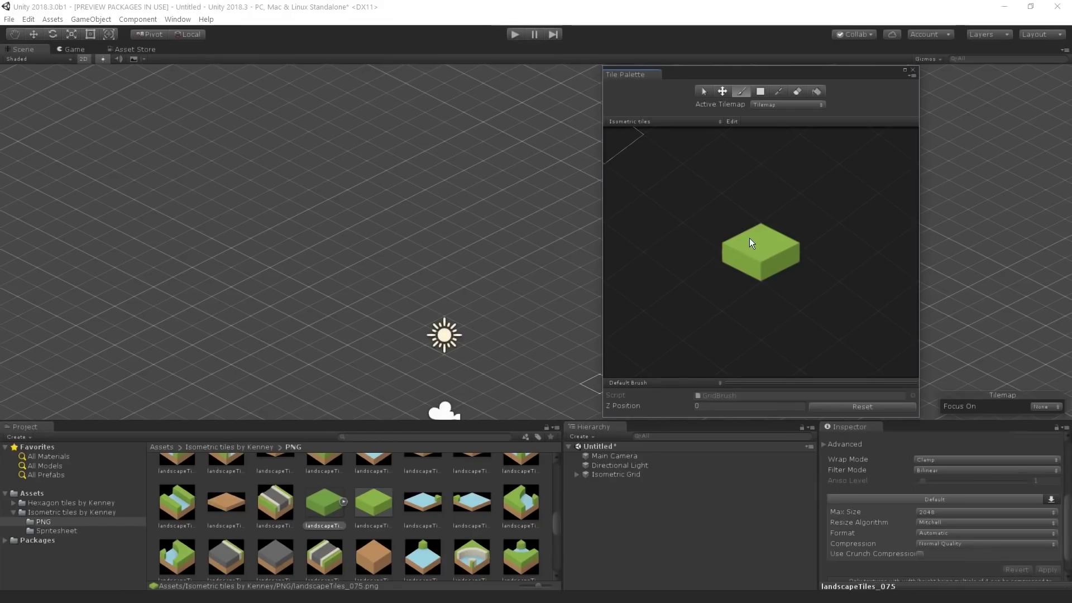
# Step: Paint a patch of isometric grass tiles and a row of grass hexes along the island's bottom edge
pyautogui.click(765, 256)
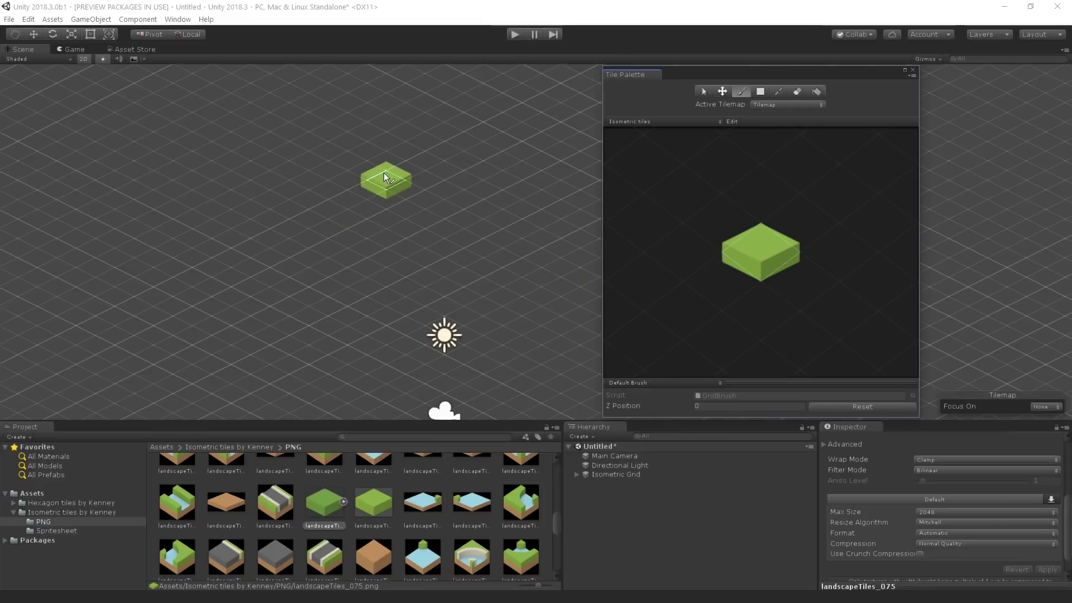
pyautogui.moveTo(380, 174)
pyautogui.mouseDown()
pyautogui.moveTo(463, 153)
pyautogui.moveTo(354, 184)
pyautogui.moveTo(421, 206)
pyautogui.moveTo(427, 156)
pyautogui.moveTo(410, 210)
pyautogui.moveTo(494, 233)
pyautogui.mouseUp()
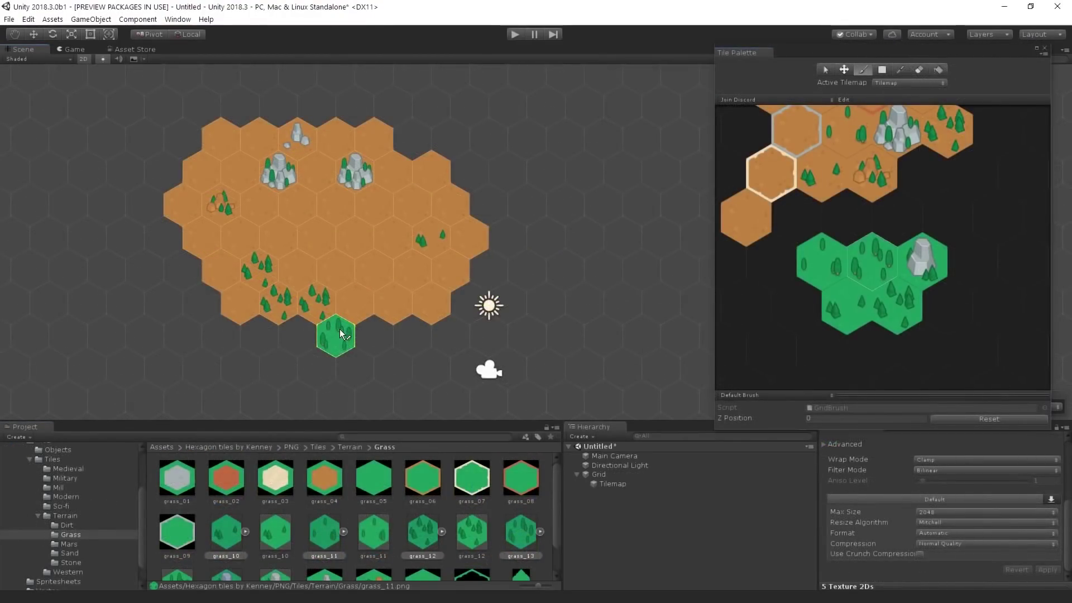
pyautogui.moveTo(335, 338)
pyautogui.mouseDown()
pyautogui.moveTo(220, 339)
pyautogui.moveTo(149, 209)
pyautogui.moveTo(146, 188)
pyautogui.moveTo(166, 165)
pyautogui.mouseUp()
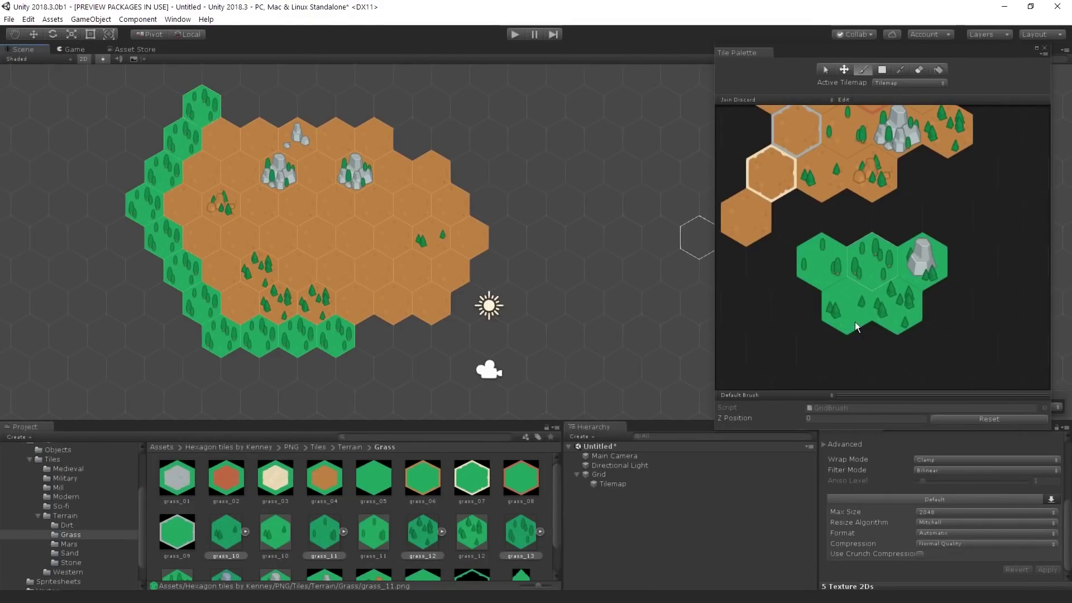
# Step: Border the island's left, top and right edges with forest and grass hex tiles
pyautogui.click(846, 305)
pyautogui.moveTo(139, 201); pyautogui.dragTo(187, 268)
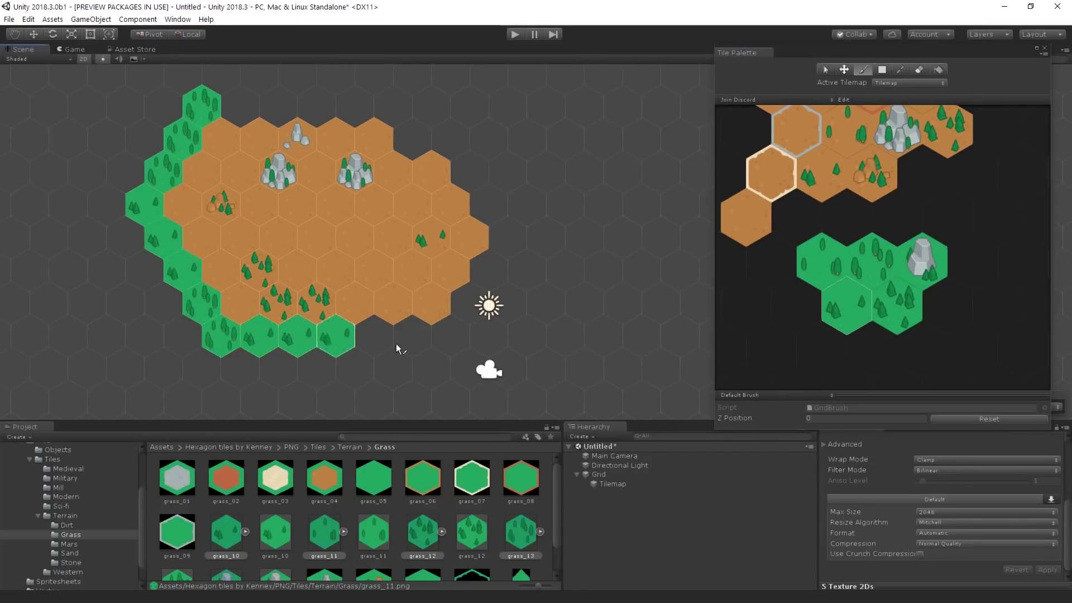
pyautogui.click(910, 310)
pyautogui.moveTo(237, 106); pyautogui.dragTo(282, 107)
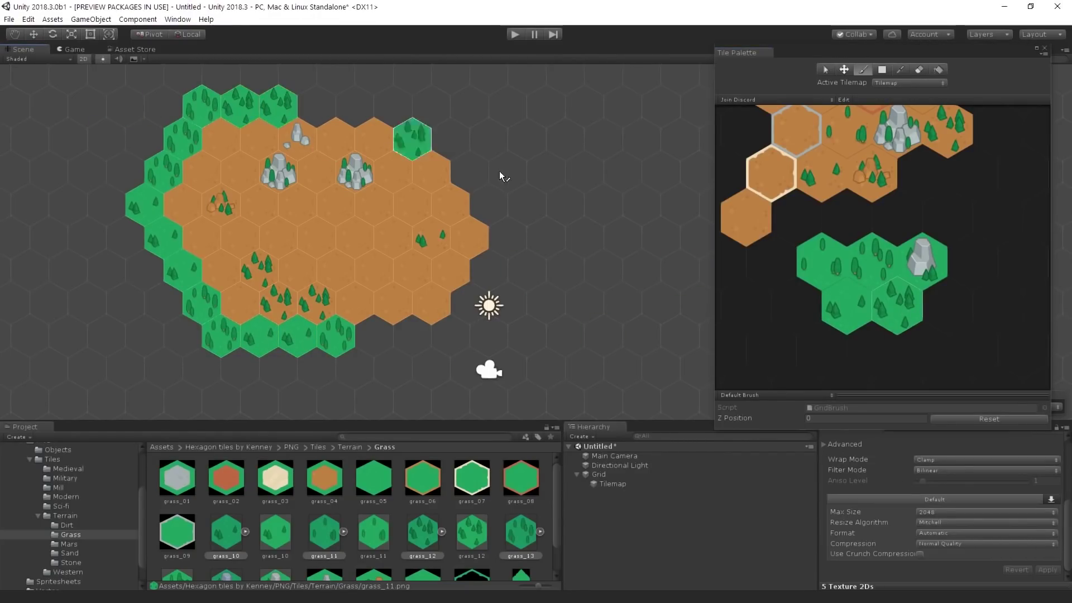
pyautogui.click(170, 89)
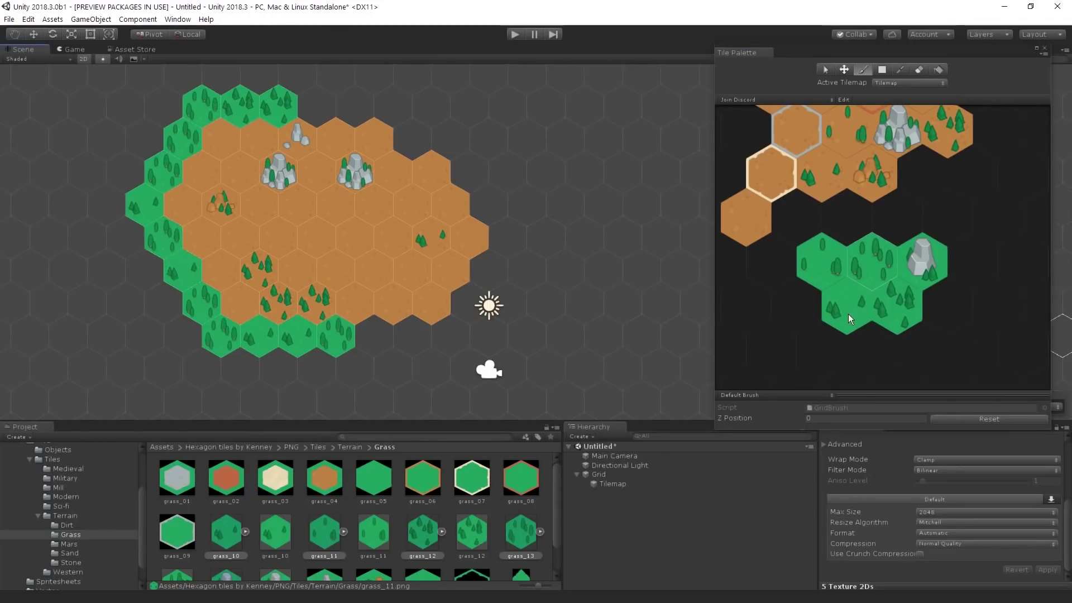
pyautogui.moveTo(374, 335)
pyautogui.mouseDown()
pyautogui.moveTo(487, 322)
pyautogui.moveTo(502, 207)
pyautogui.moveTo(461, 156)
pyautogui.mouseUp()
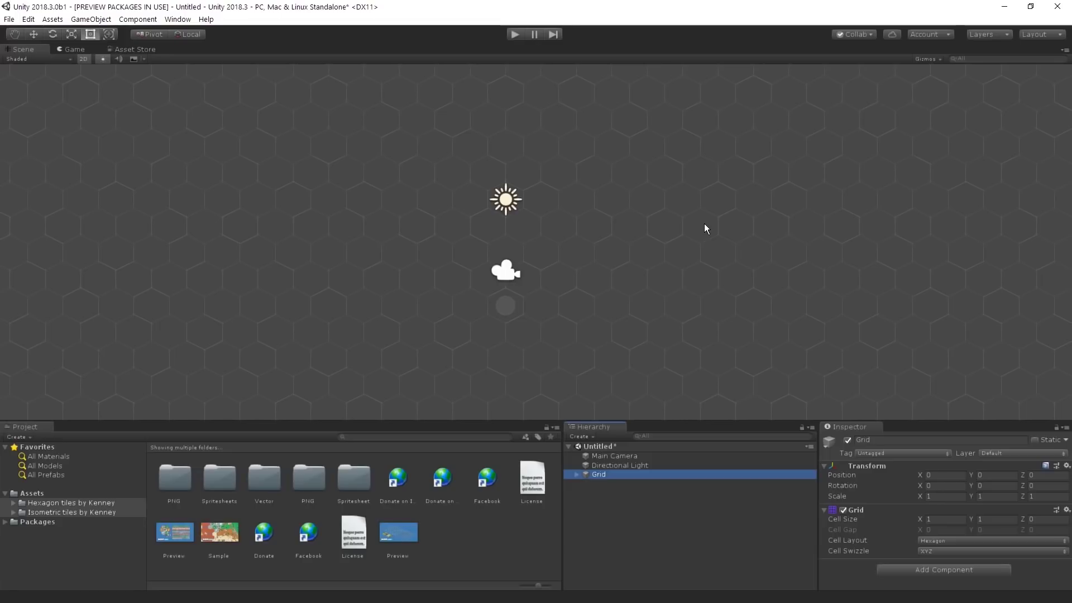
# Step: Deselect the grid, bring up the empty Tile Palette from Window > 2D, and dock it higher
pyautogui.click(686, 224)
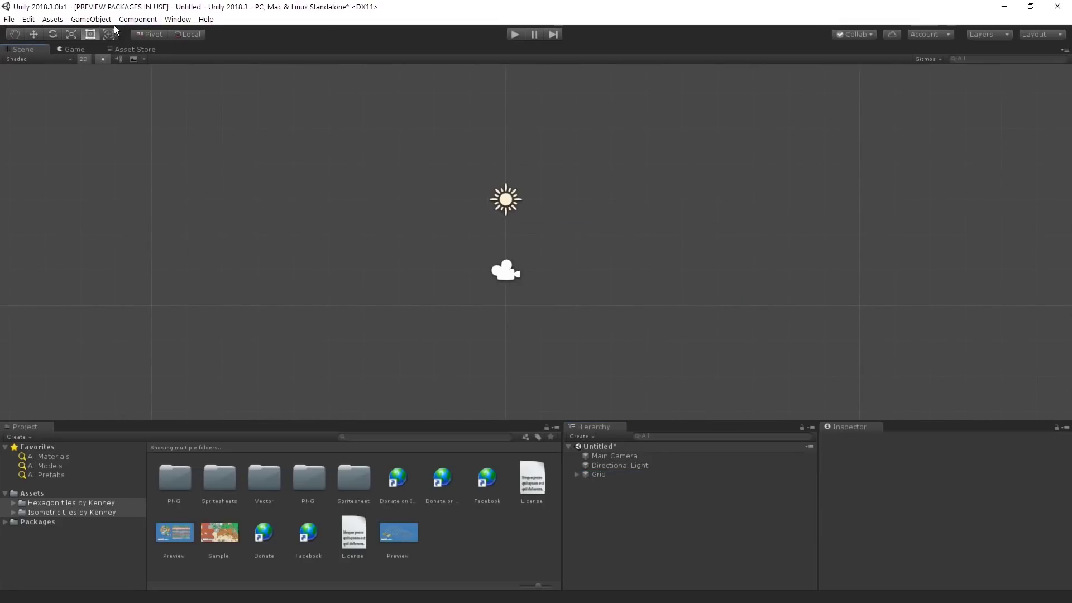
pyautogui.click(178, 19)
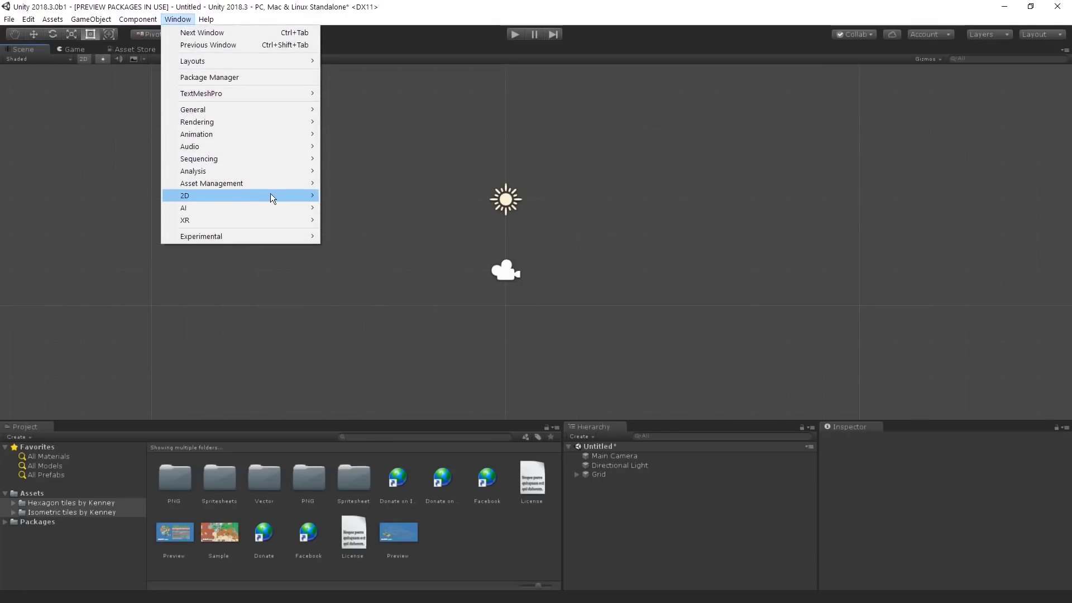
pyautogui.moveTo(273, 193)
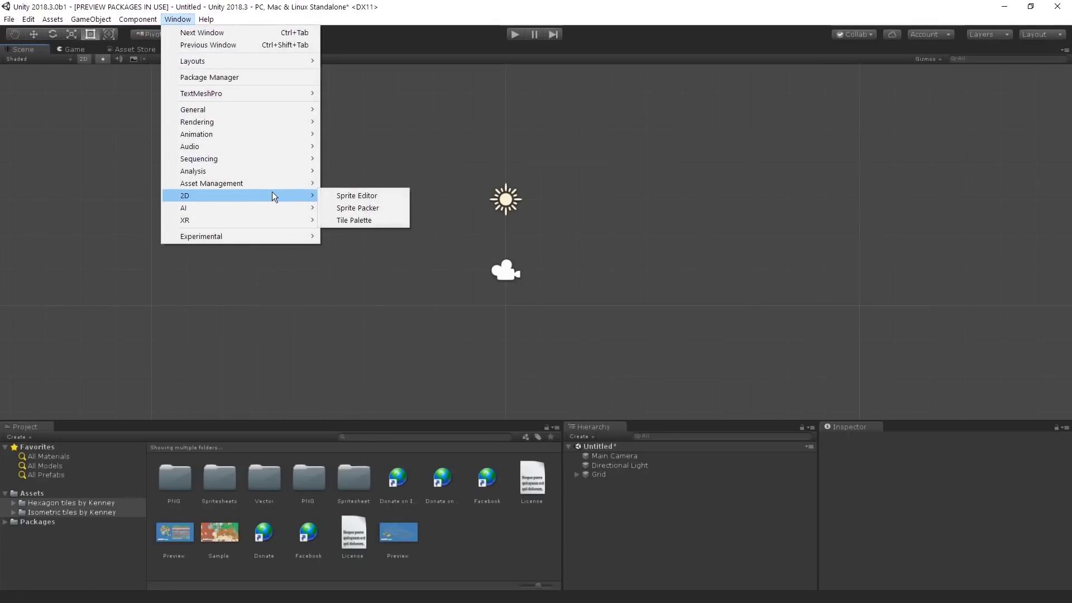
pyautogui.click(388, 219)
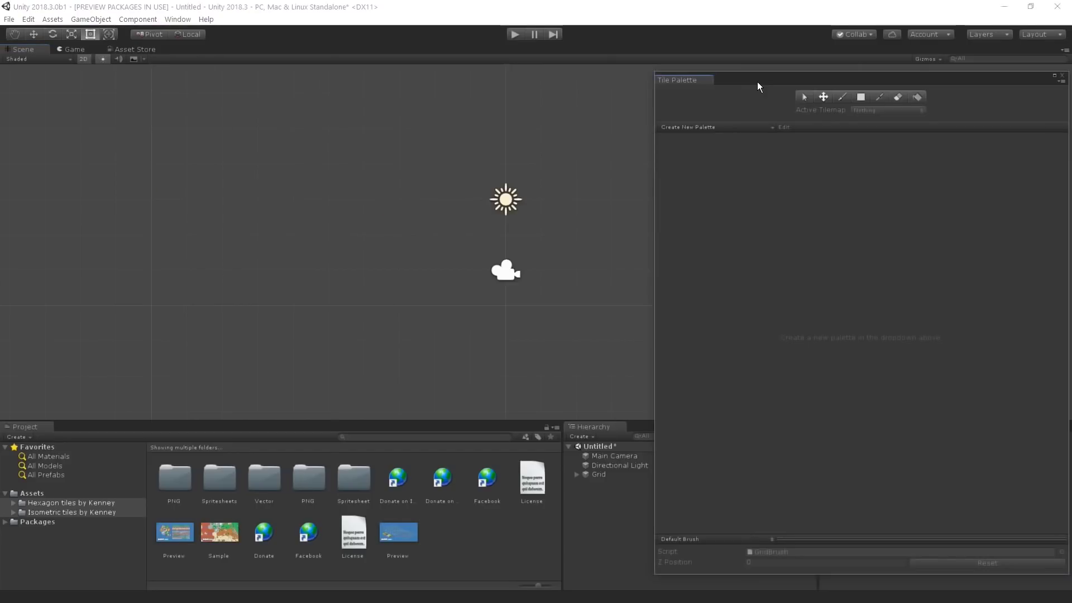
pyautogui.moveTo(757, 81); pyautogui.dragTo(704, 50)
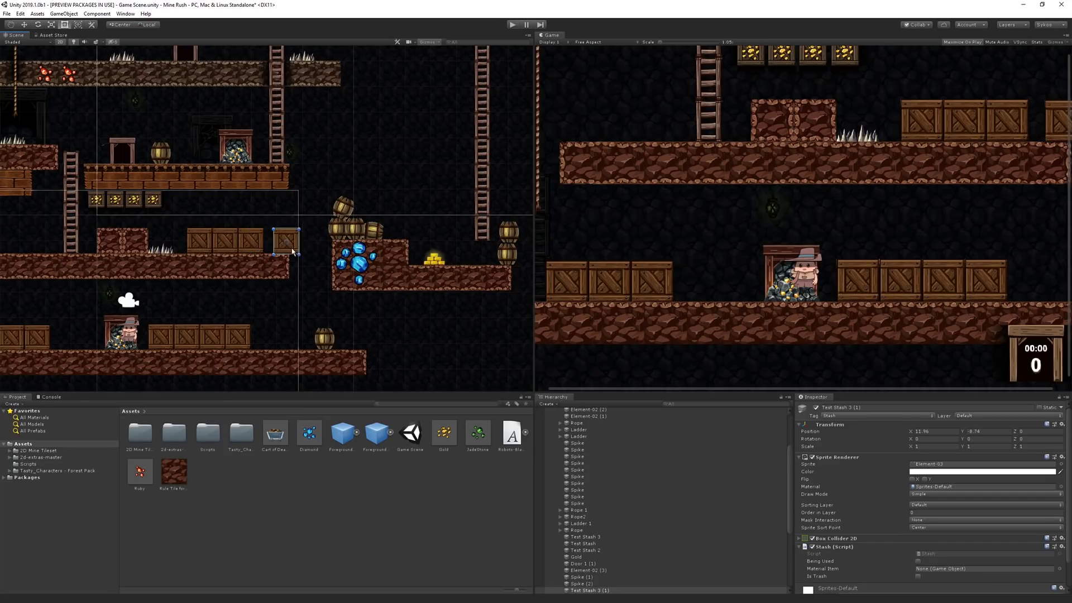
# Step: Drag the crate beside the blue gems slightly up and to the left
pyautogui.moveTo(293, 251); pyautogui.dragTo(165, 225)
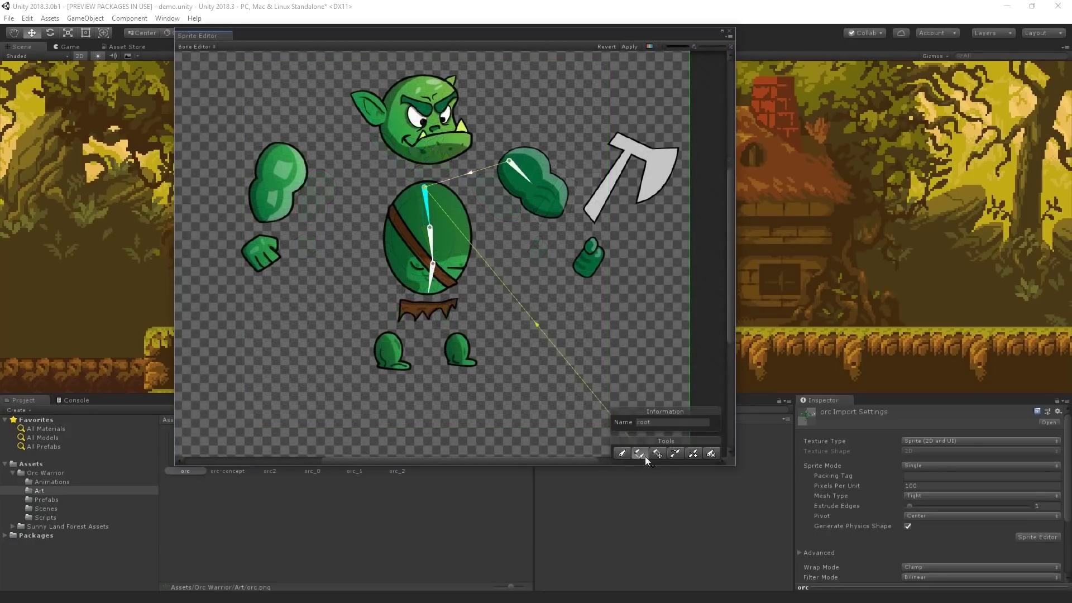
# Step: Show the Animation window, rotate the arm bone to swing the axe, and preview the attack
pyautogui.scroll(2, 612, 252)
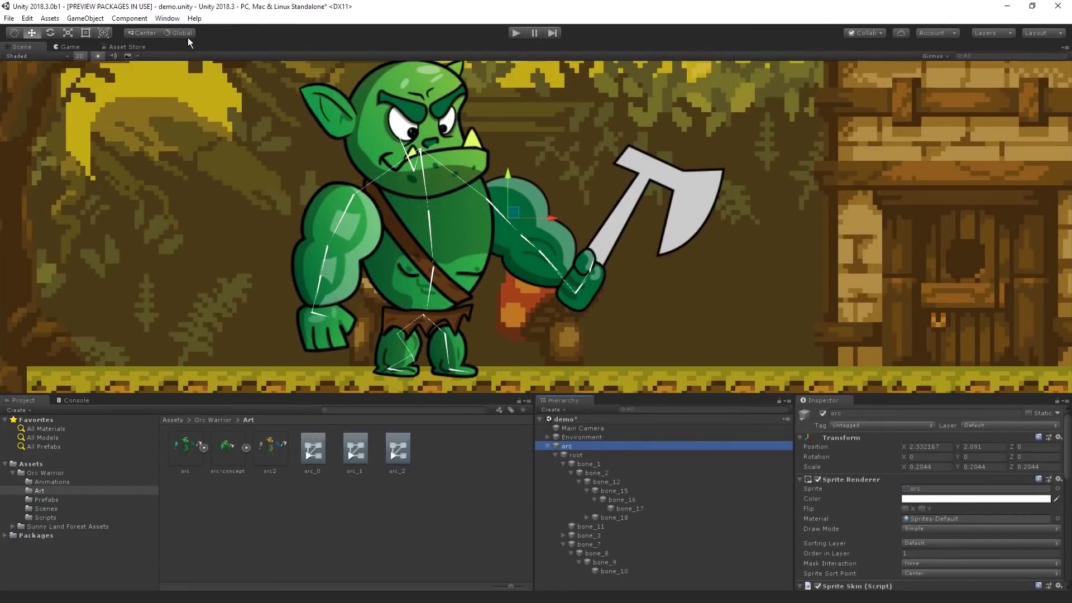
pyautogui.click(172, 20)
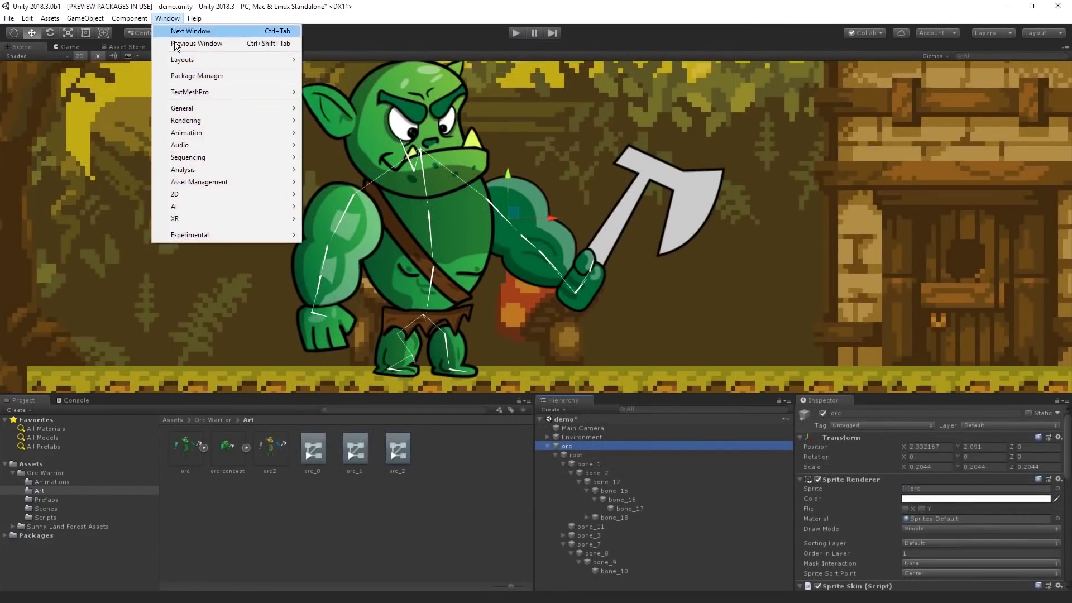
pyautogui.moveTo(208, 133)
pyautogui.click(366, 135)
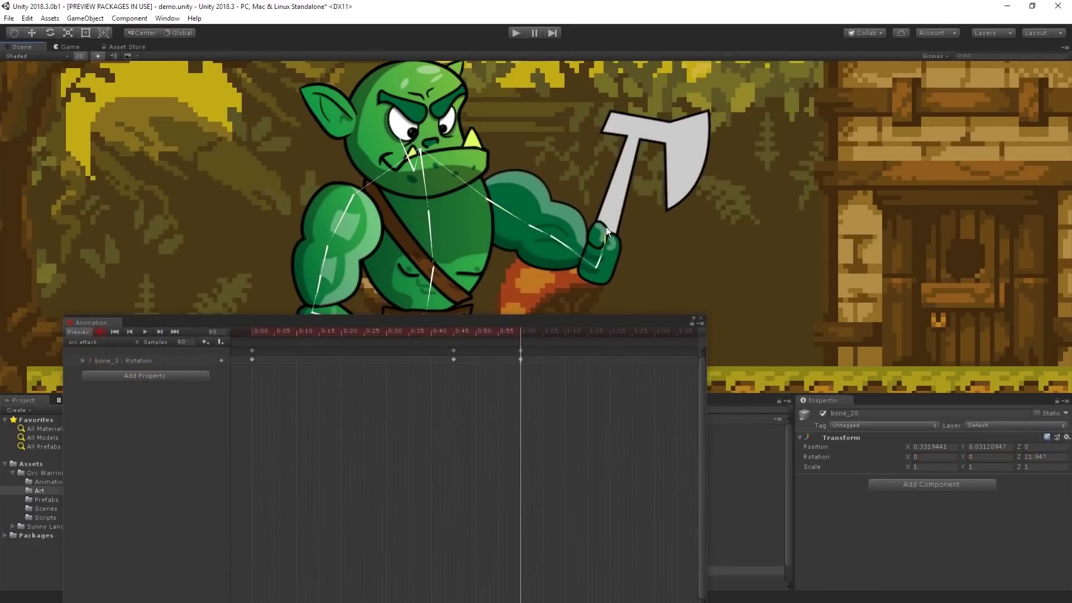
pyautogui.moveTo(606, 226); pyautogui.dragTo(608, 256)
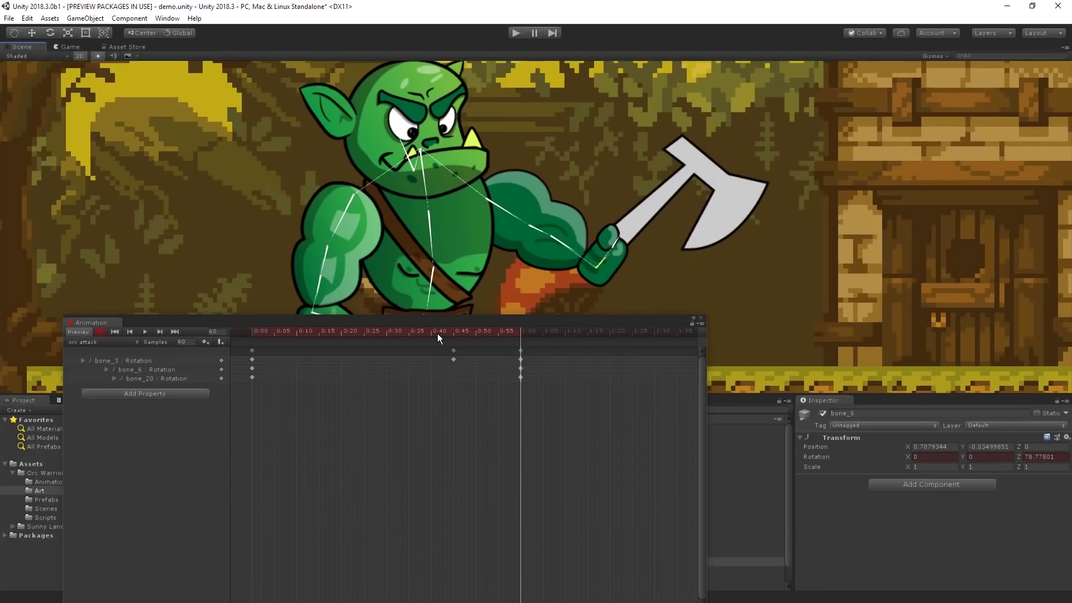
pyautogui.press('space')
# Step: Paste the clip's starting keyframes at about 1:10, then replay from frame 0
pyautogui.scroll(-3, 707, 166)
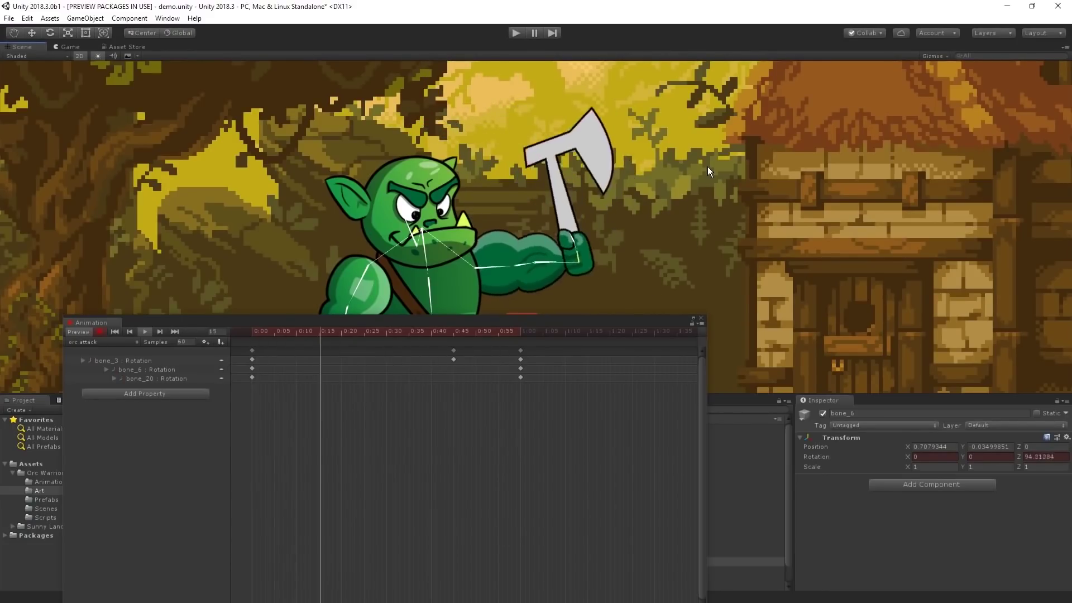
pyautogui.scroll(2, 645, 169)
pyautogui.scroll(-3, 548, 108)
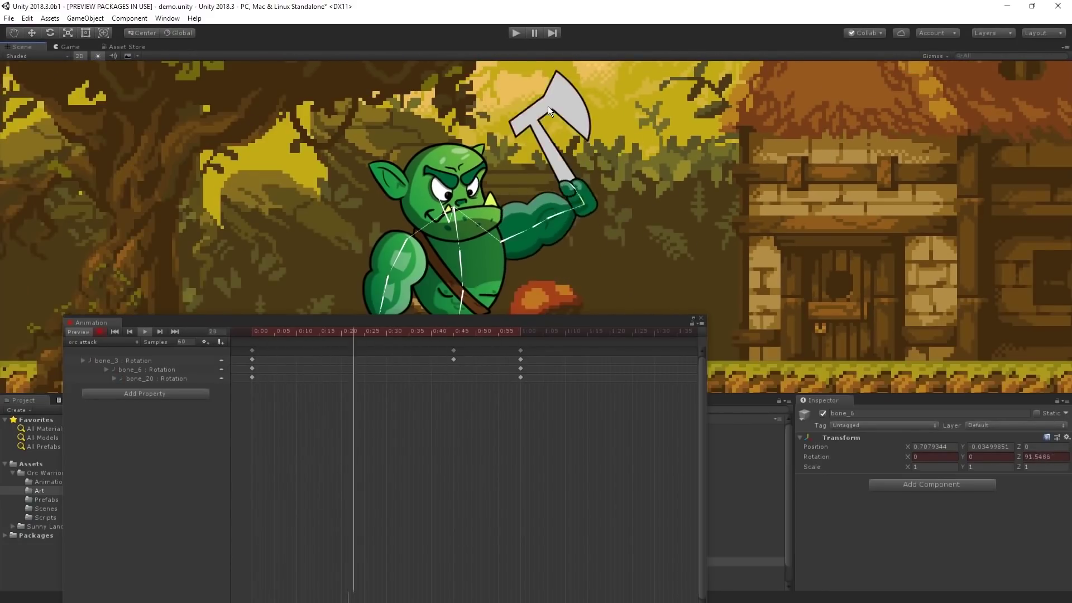
pyautogui.scroll(2, 445, 182)
pyautogui.click(249, 349)
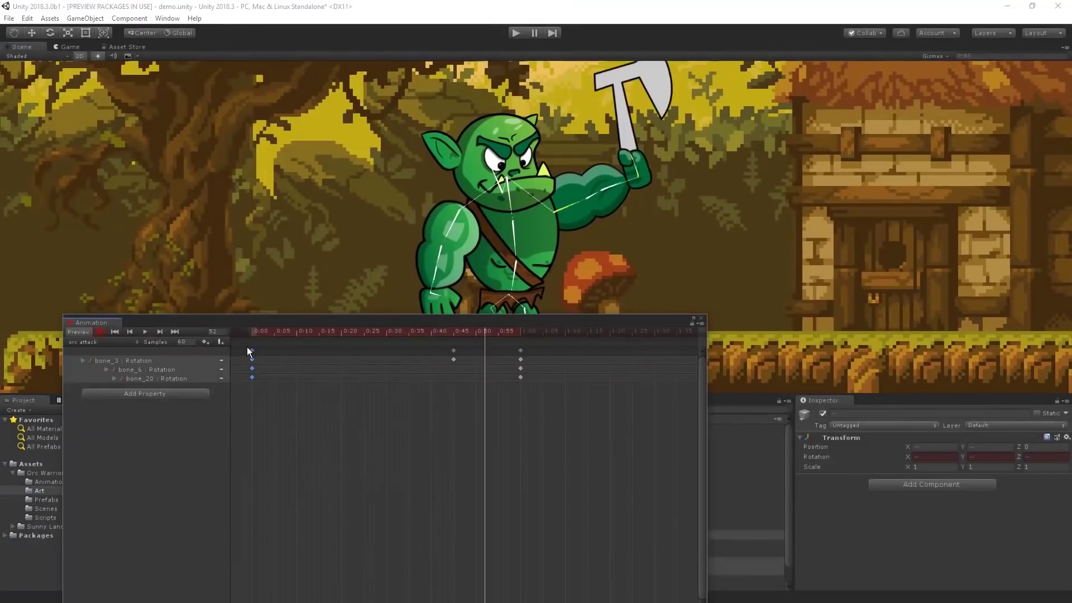
pyautogui.click(591, 333)
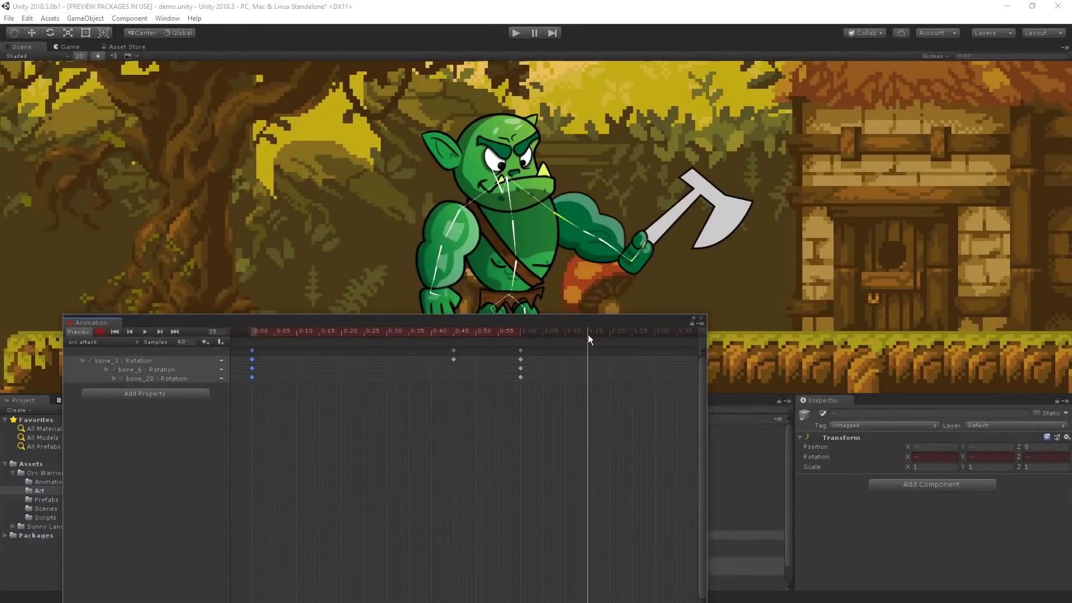
pyautogui.hotkey('ctrl', 'v')
pyautogui.click(115, 332)
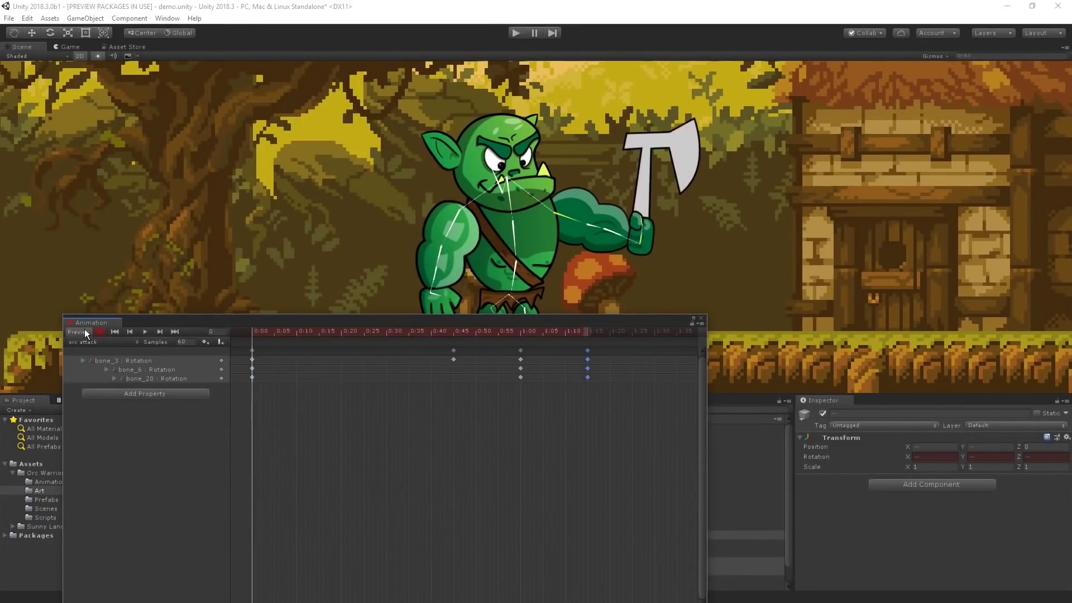
pyautogui.click(148, 331)
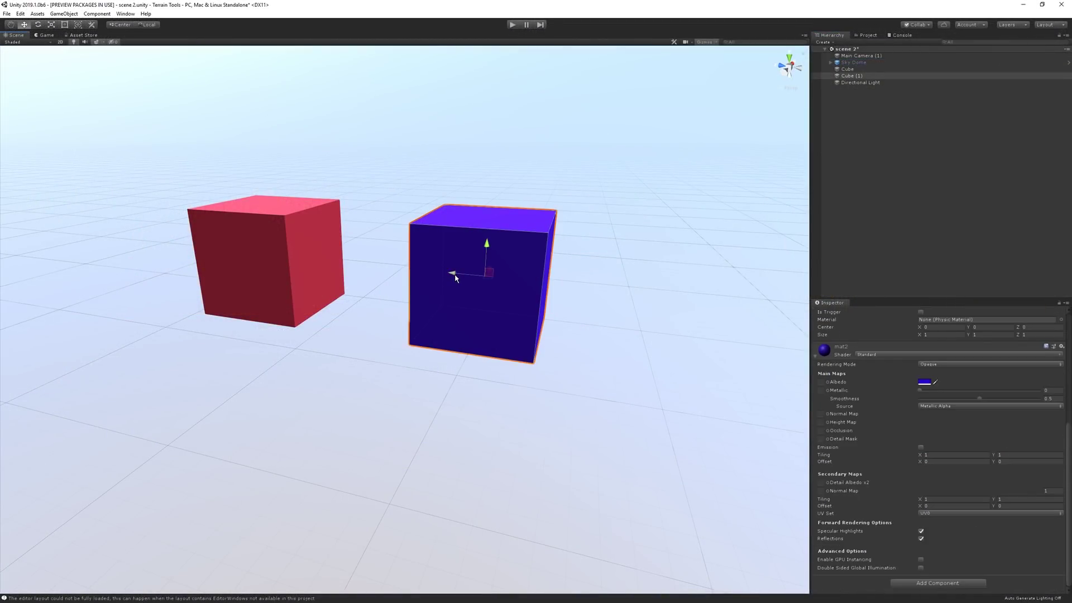
# Step: Move the blue cube left and up behind the red cube, then rescale and reposition the red cube
pyautogui.moveTo(456, 278); pyautogui.dragTo(219, 272)
pyautogui.moveTo(304, 248); pyautogui.dragTo(282, 231)
pyautogui.click(284, 253)
pyautogui.press('r')
pyautogui.press('w')
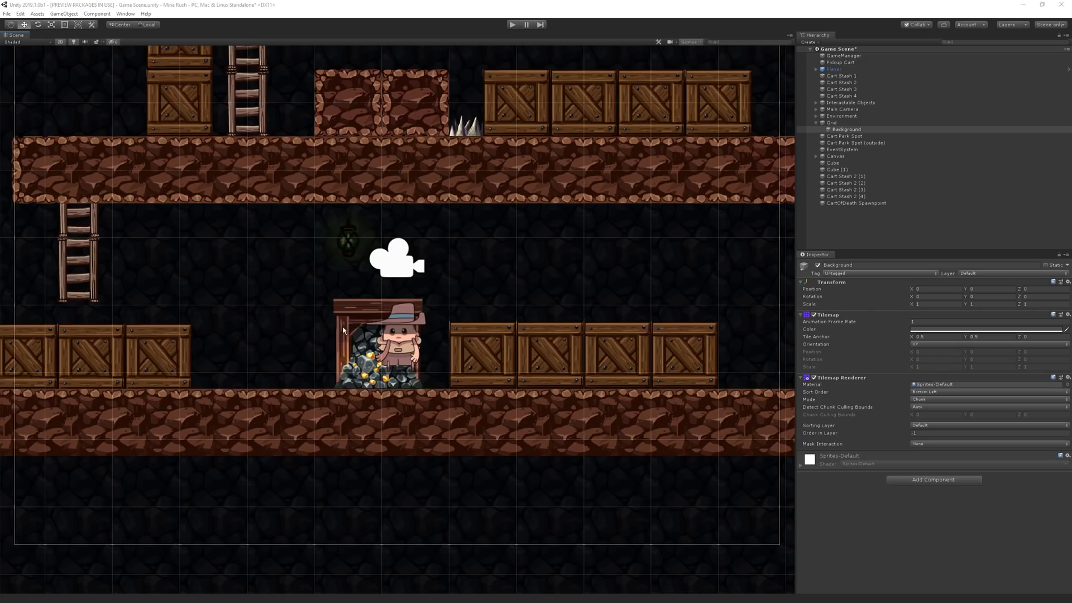
# Step: Check the mine cart stash's current sorting layer options, then go to Project Settings > Tags and Layers
pyautogui.click(343, 330)
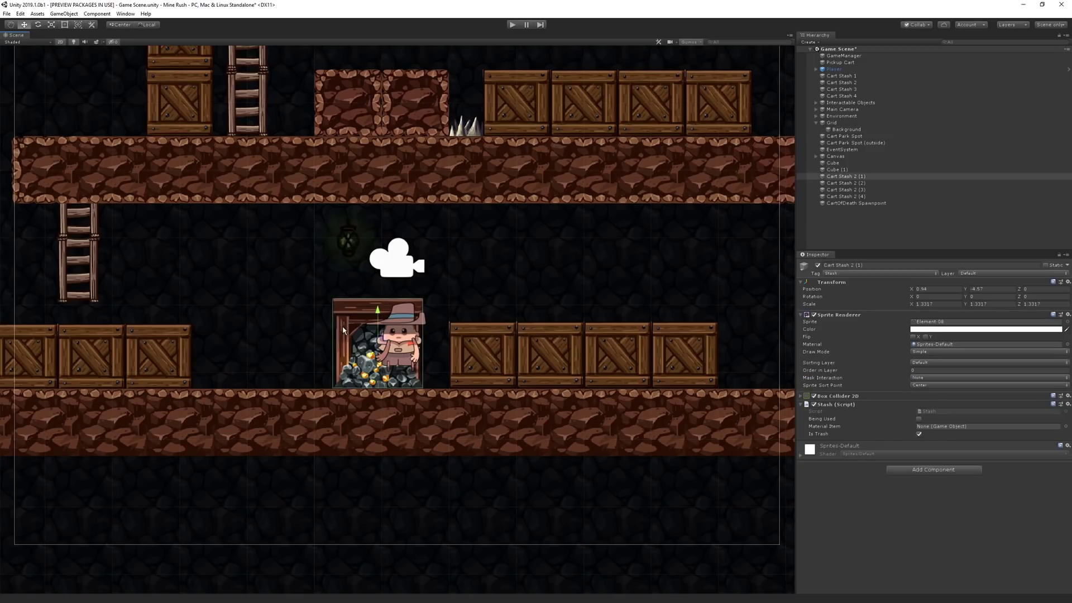
pyautogui.click(952, 361)
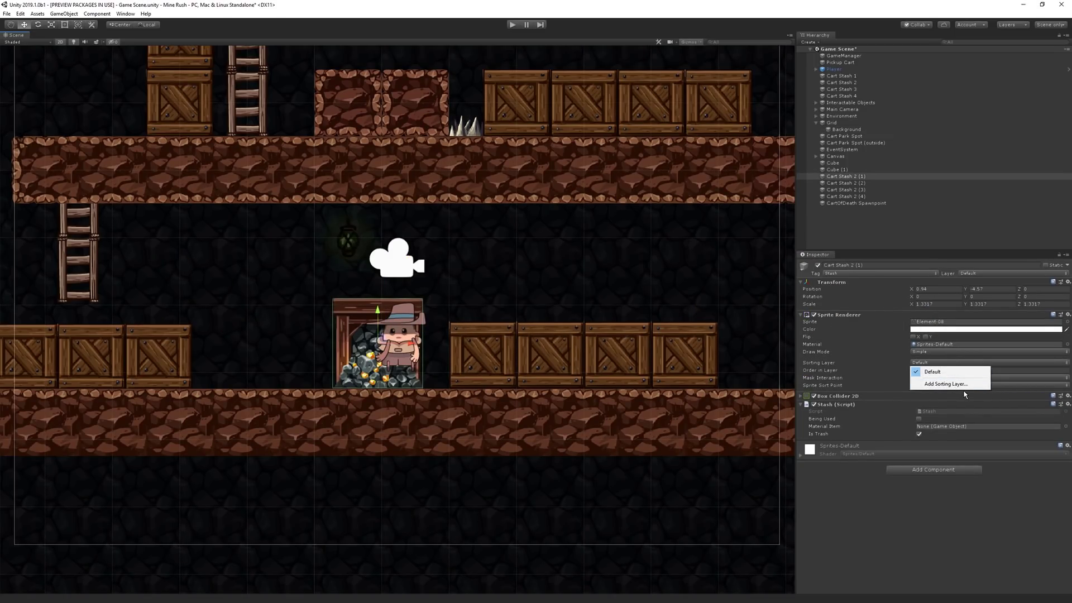
pyautogui.click(823, 365)
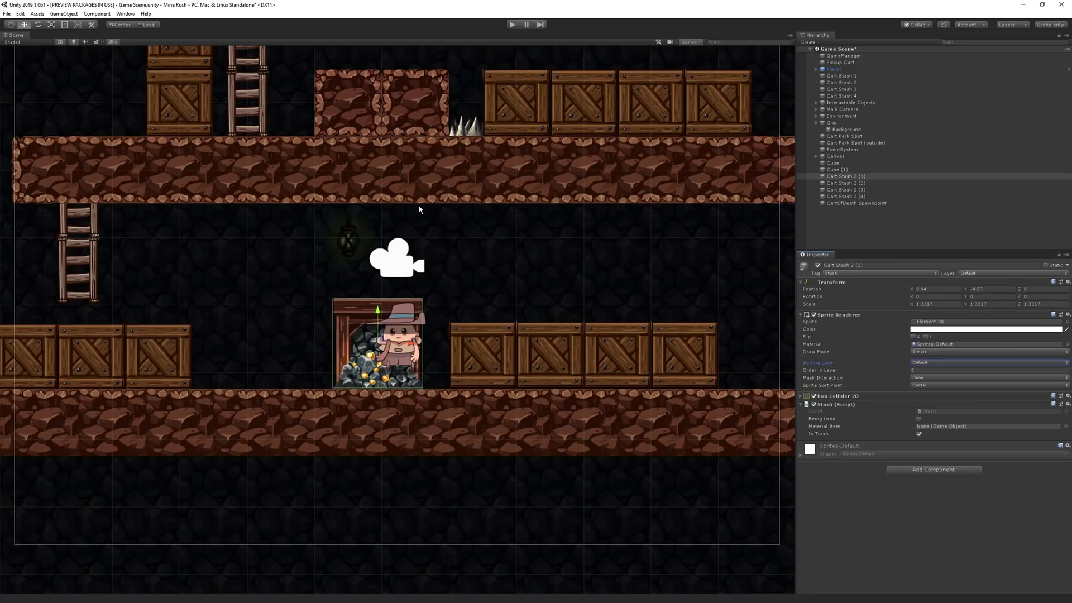
pyautogui.click(20, 13)
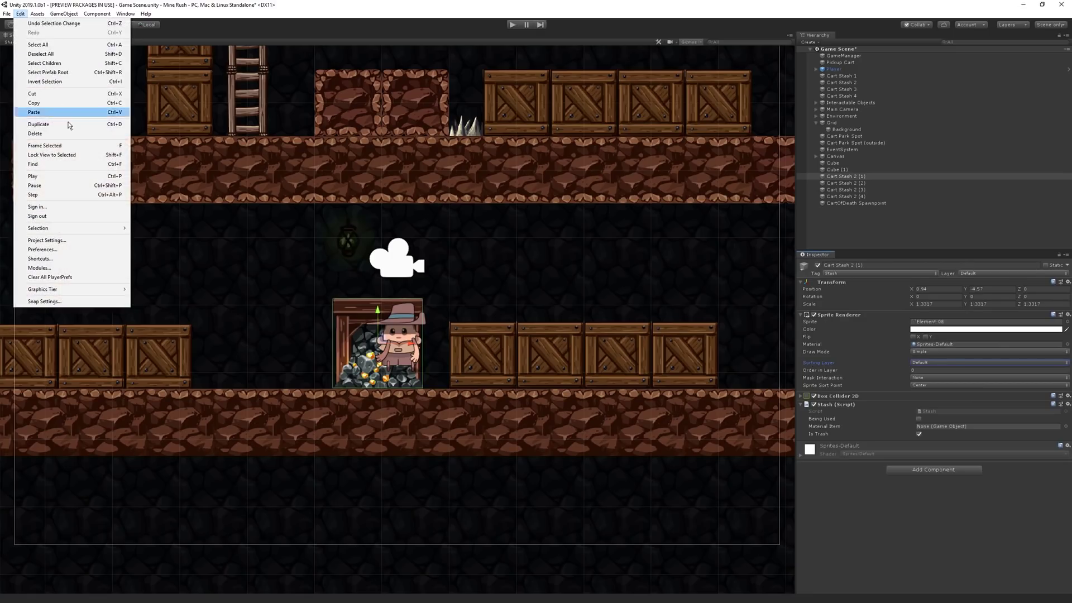
pyautogui.click(98, 243)
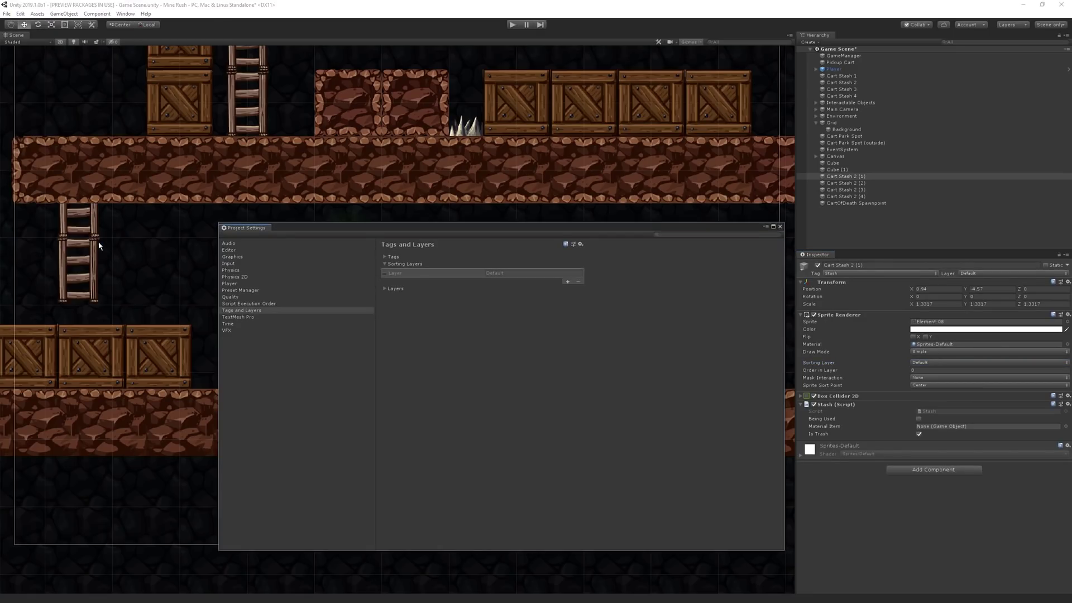
pyautogui.click(308, 314)
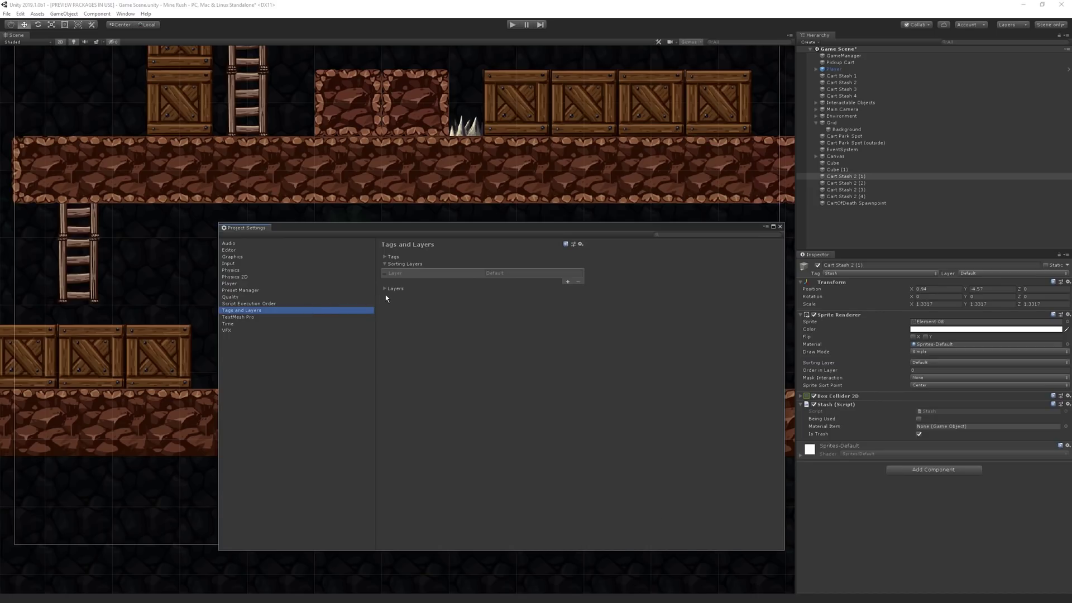
# Step: Add sorting layers 'Object in background' and 'Object in foreground' and reorder them
pyautogui.click(567, 282)
pyautogui.click(548, 285)
pyautogui.write('Object in background')
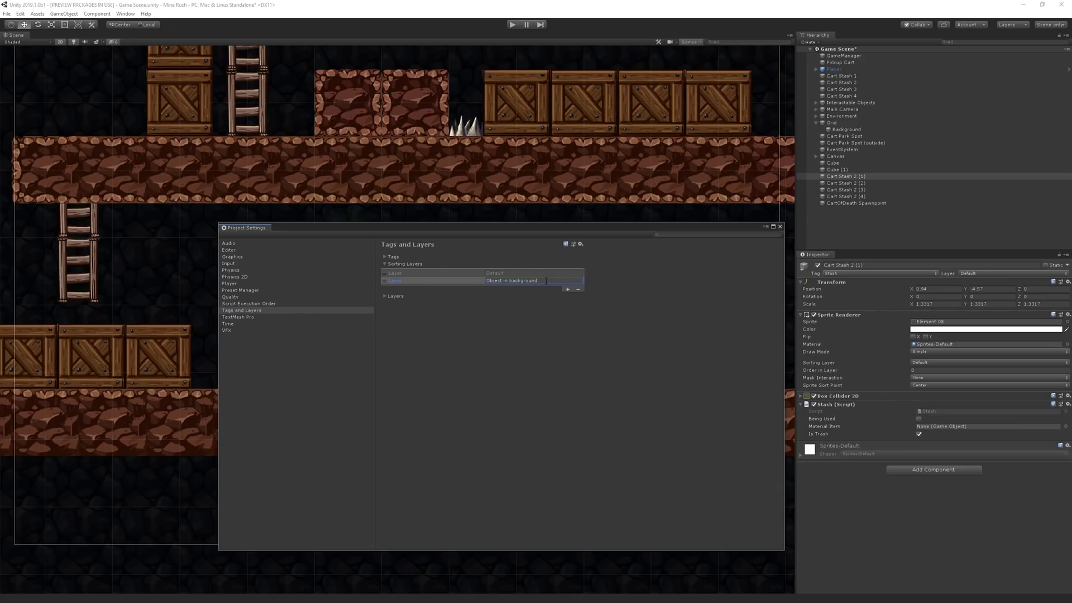
pyautogui.click(568, 291)
pyautogui.click(555, 288)
pyautogui.write('Object in foreground')
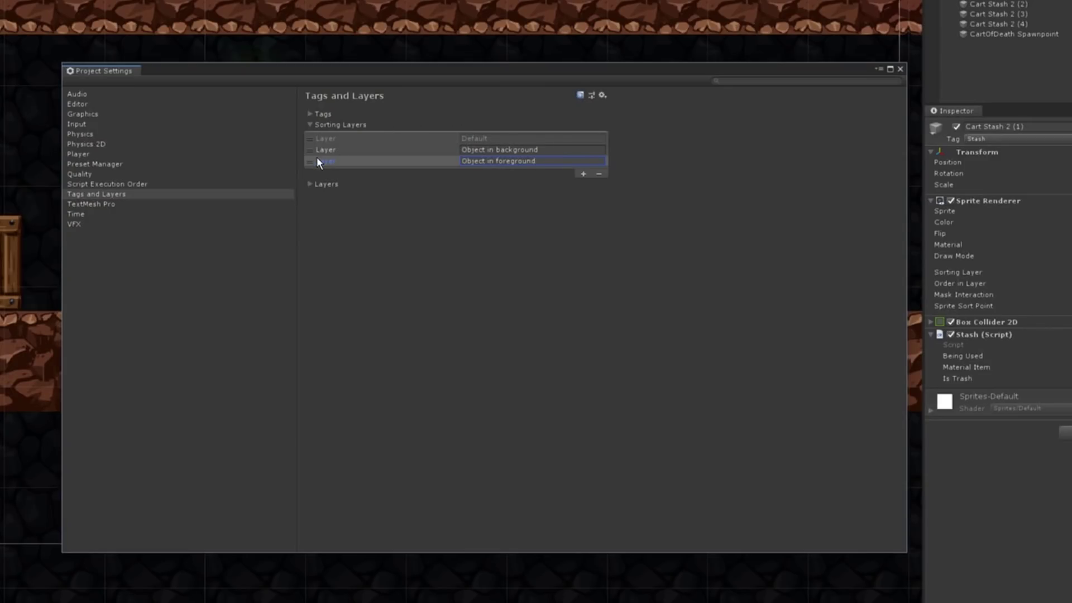
pyautogui.moveTo(308, 153); pyautogui.dragTo(356, 149)
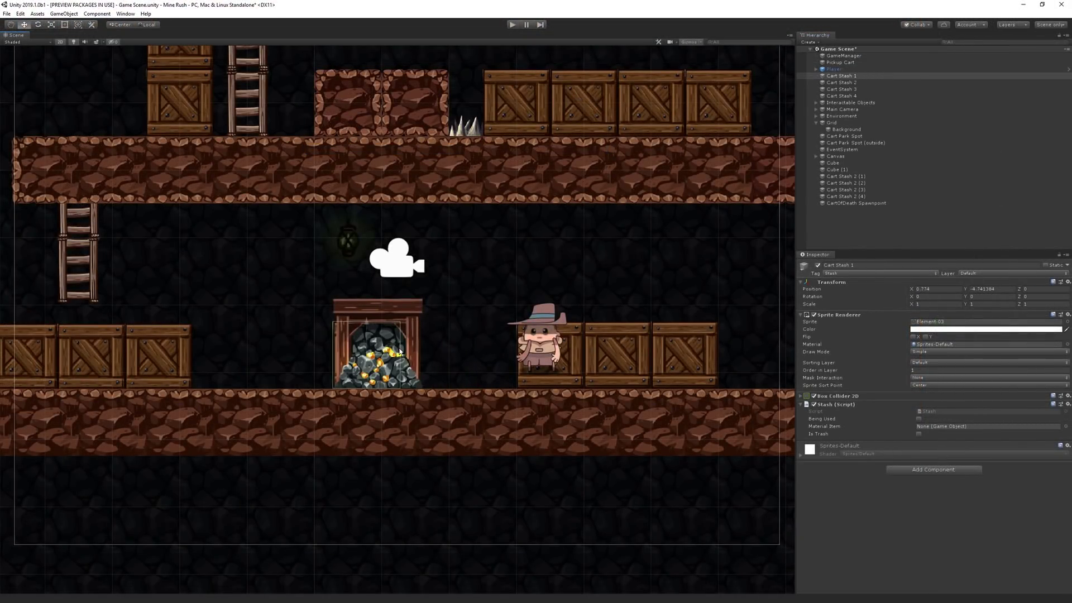
# Step: Try Cart Stash 1 on Object in background, then settle on Object in foreground to draw it in front
pyautogui.click(927, 363)
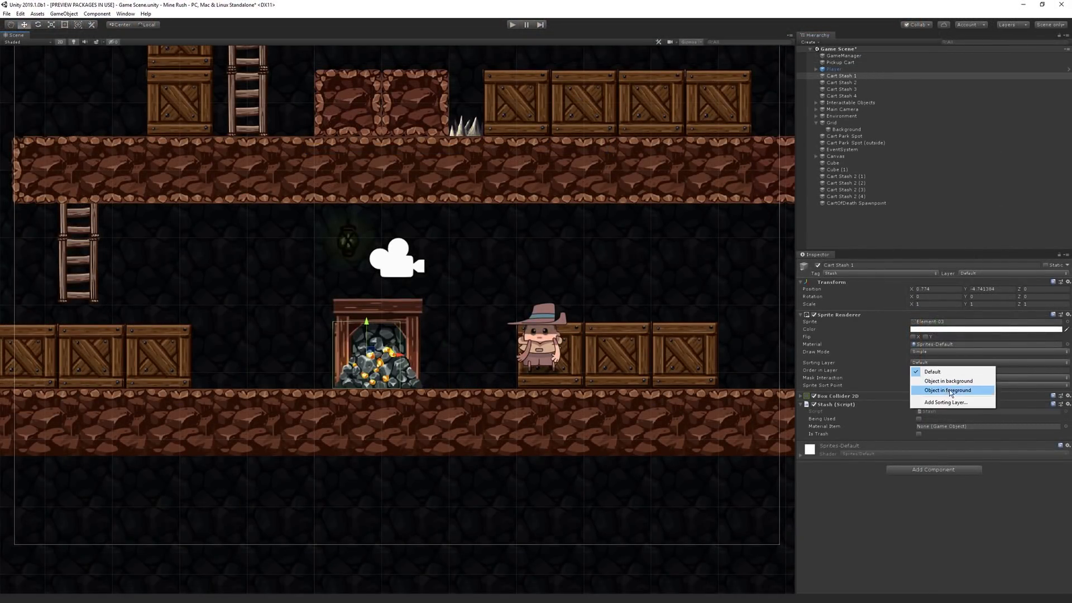
pyautogui.click(949, 390)
pyautogui.click(943, 364)
pyautogui.click(942, 382)
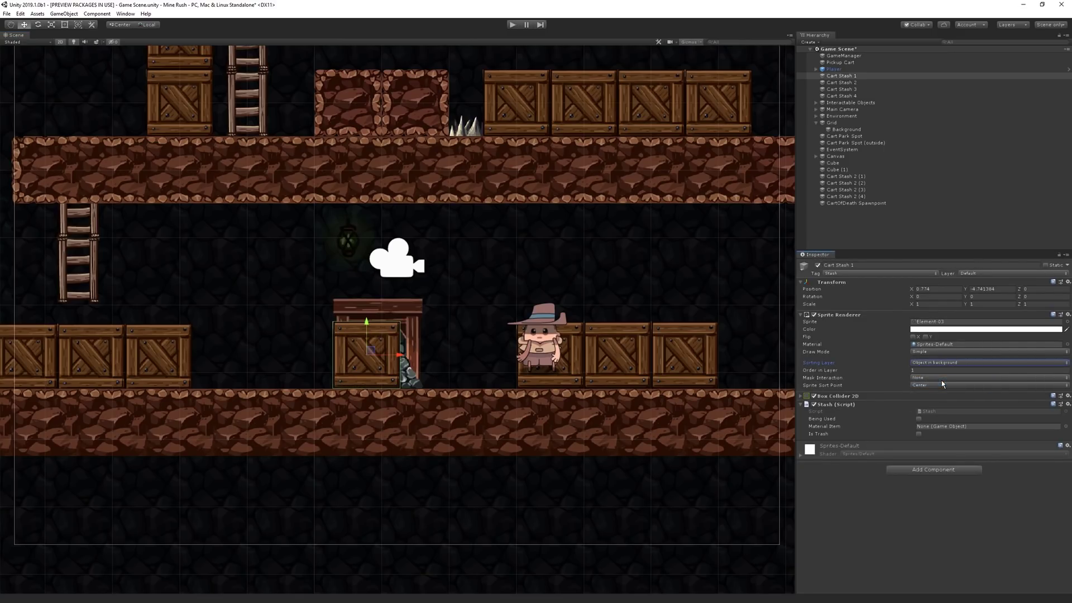
pyautogui.click(938, 364)
pyautogui.click(943, 390)
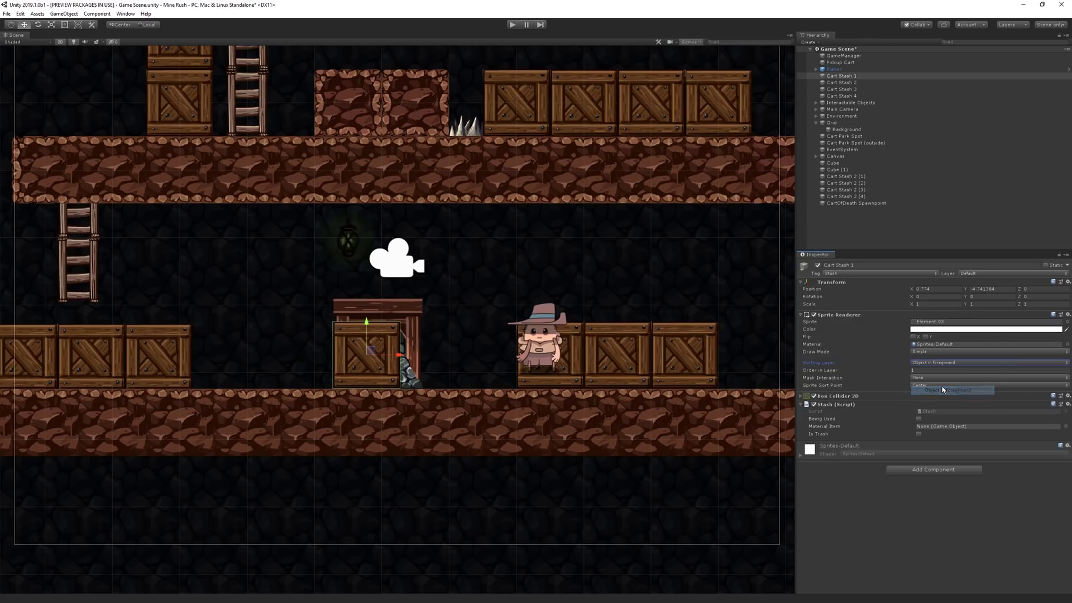
pyautogui.click(936, 368)
pyautogui.click(939, 375)
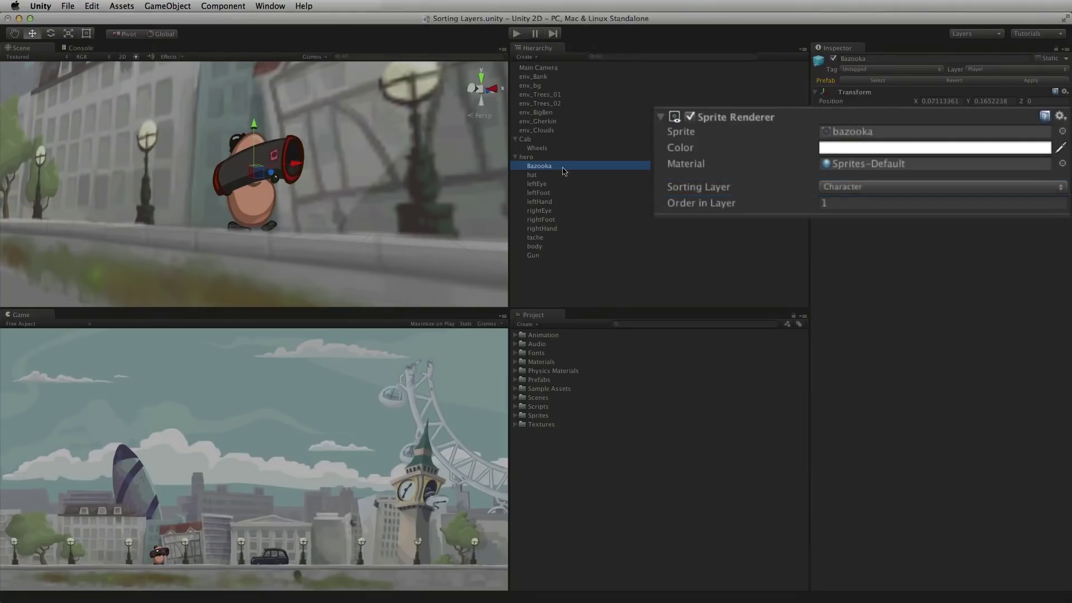
# Step: Enter -1 in the bazooka's Sprite Renderer Order in Layer field
pyautogui.click(831, 203)
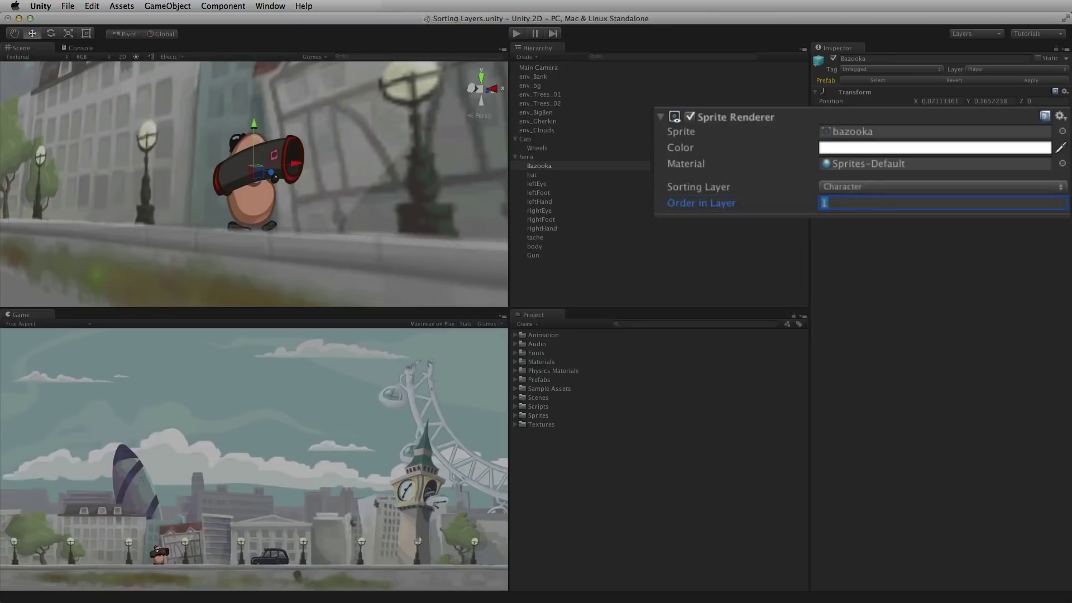
pyautogui.write('-1')
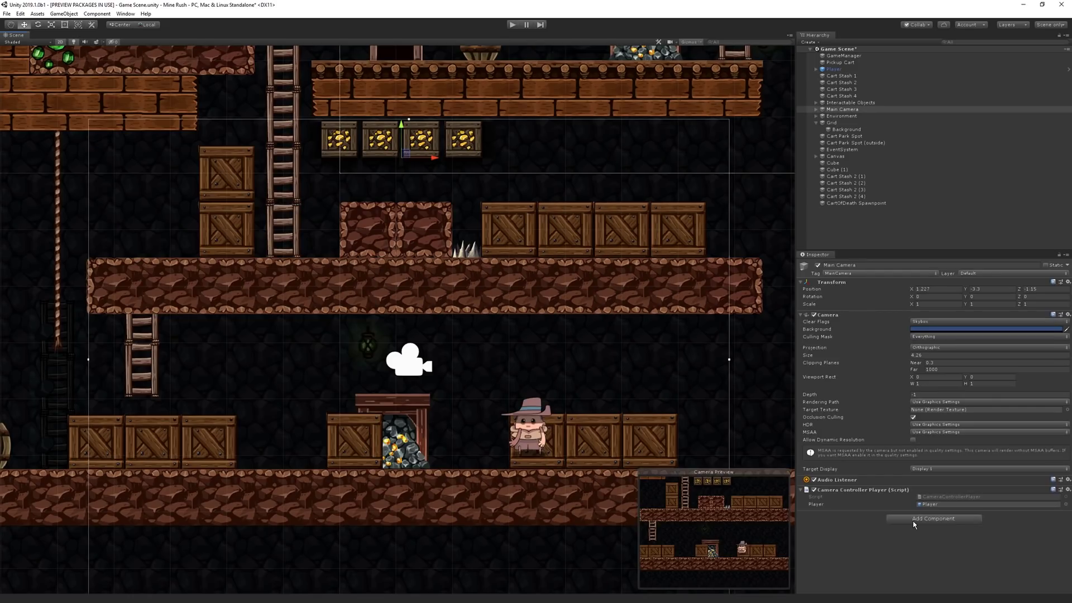
# Step: Add a Pixel Perfect Camera to Main Camera and review its Reference Resolution and Assets Pixels Per Unit
pyautogui.click(914, 521)
pyautogui.write('pixel')
pyautogui.press('Return')
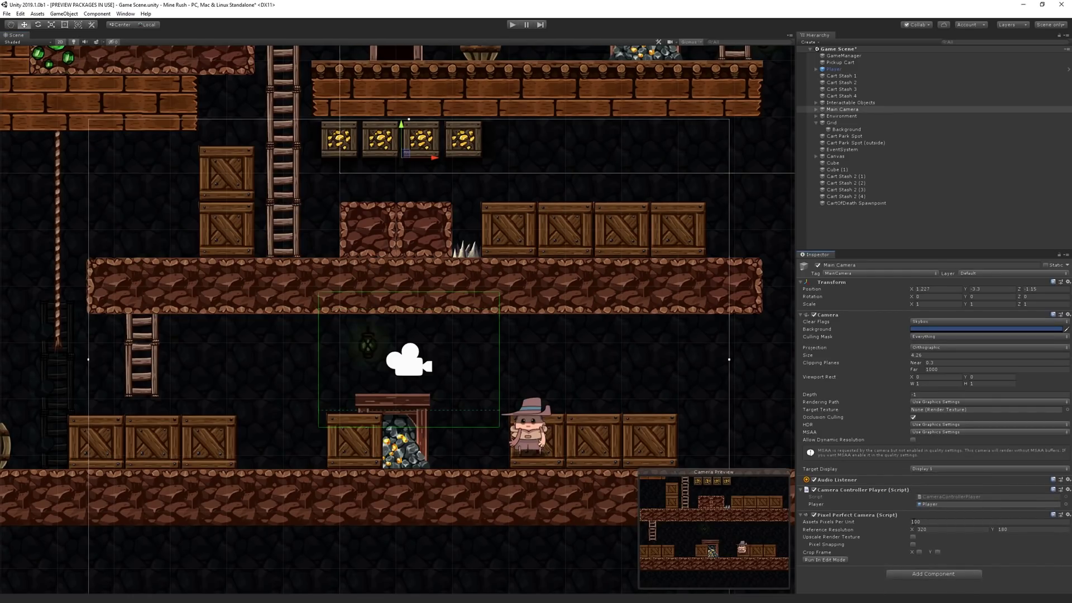
pyautogui.click(886, 531)
pyautogui.click(894, 523)
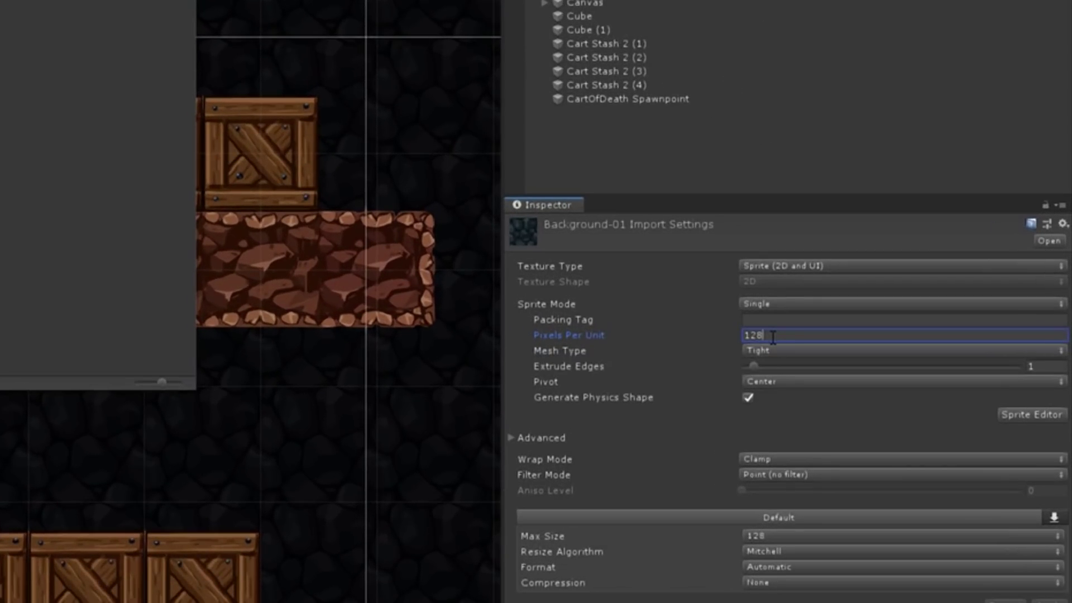
# Step: Confirm the tiles use 128 pixels per unit, then set the camera's Assets Pixels Per Unit to 128
pyautogui.click(927, 318)
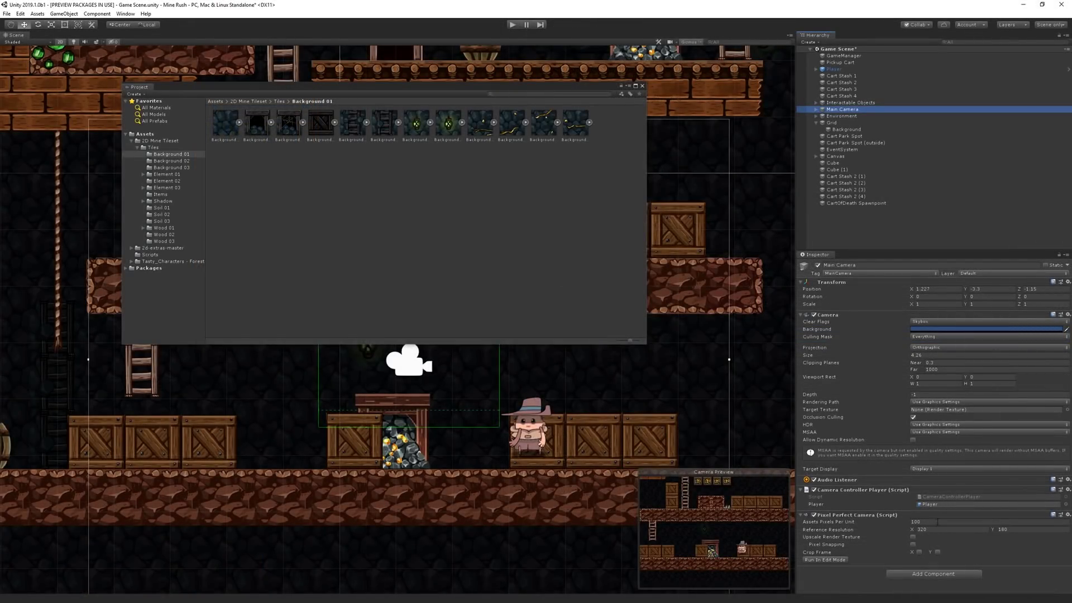
pyautogui.click(827, 109)
pyautogui.click(921, 525)
pyautogui.write('128')
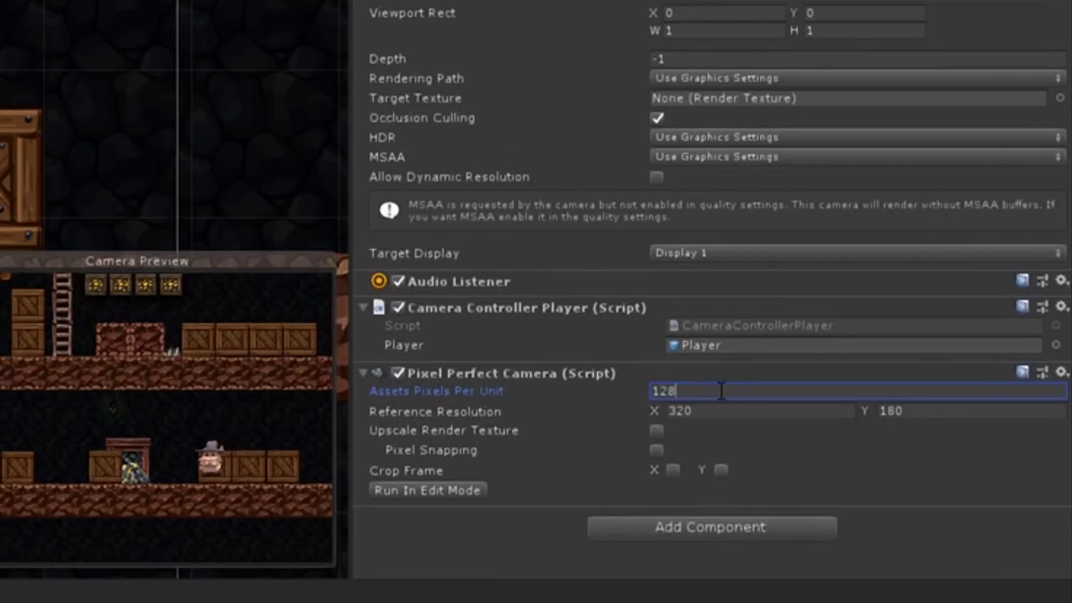